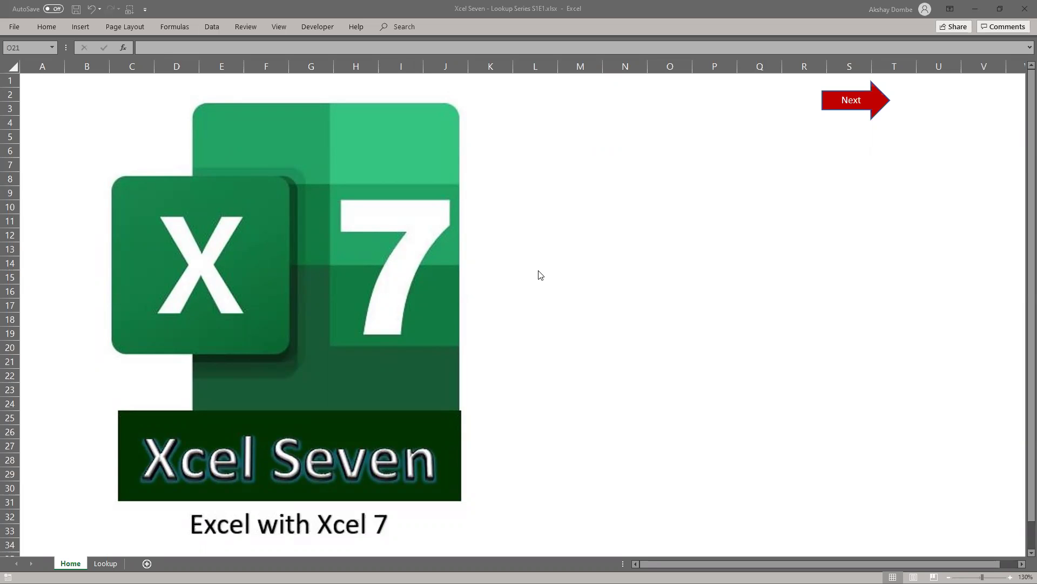
On the Lookup sheet, move the syntax picture down to uncover the employee table and Examples 1–2.
click(850, 100)
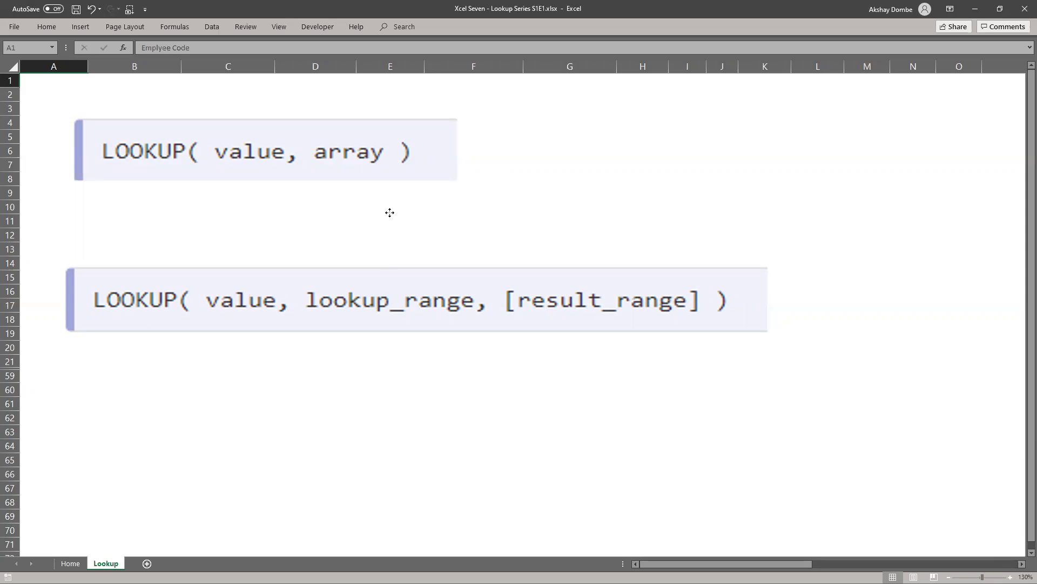
drag(389, 212, 370, 317)
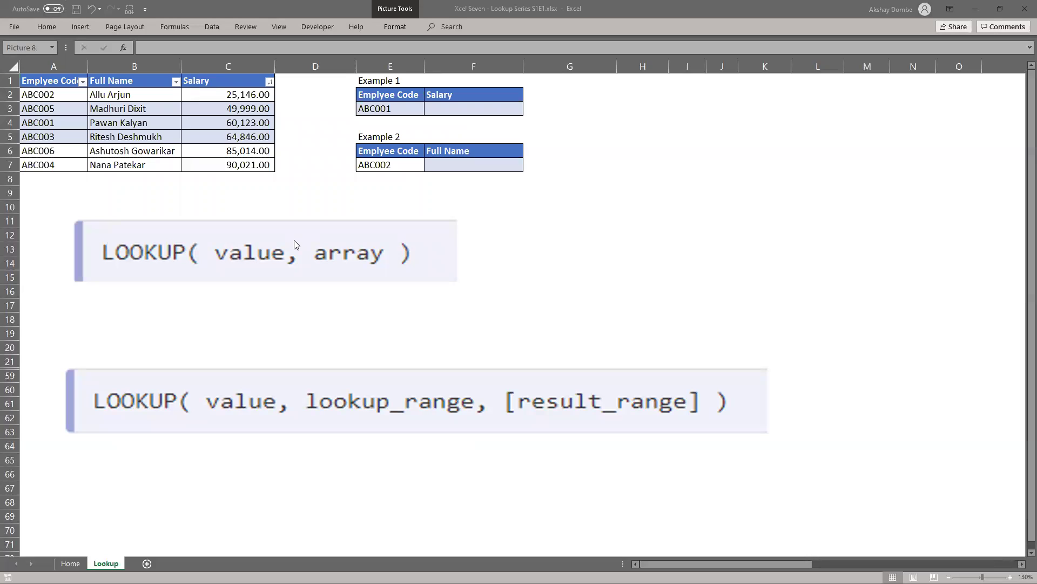
Sort the employee table by Employee Code A to Z, ABC001 through ABC006.
click(438, 109)
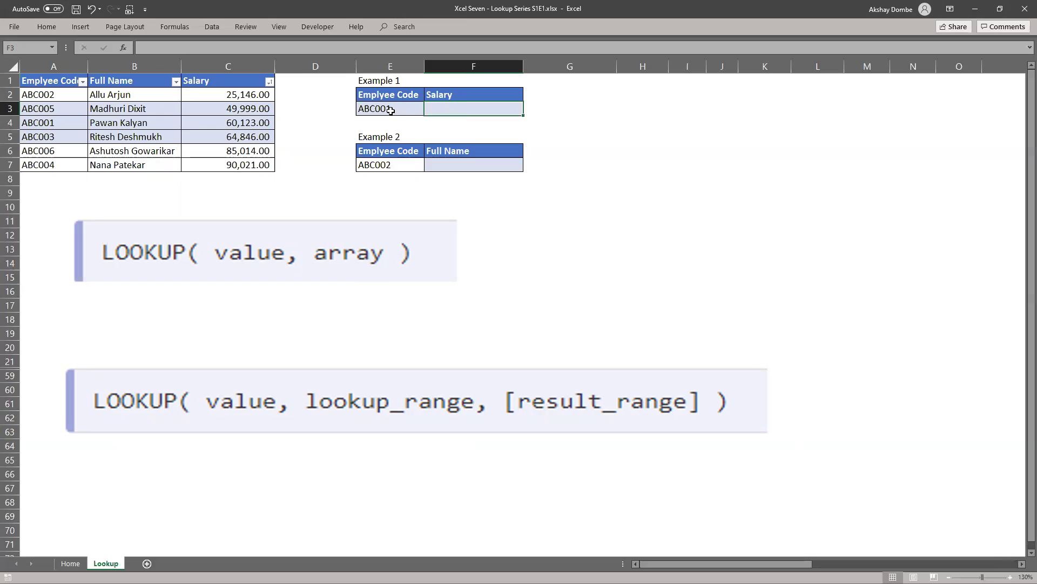
click(390, 109)
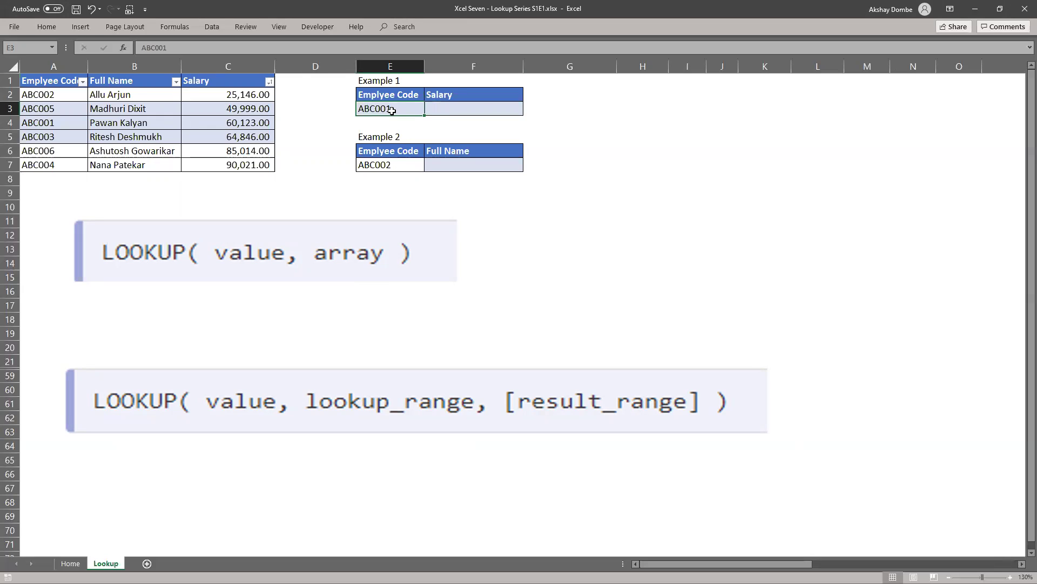
click(82, 81)
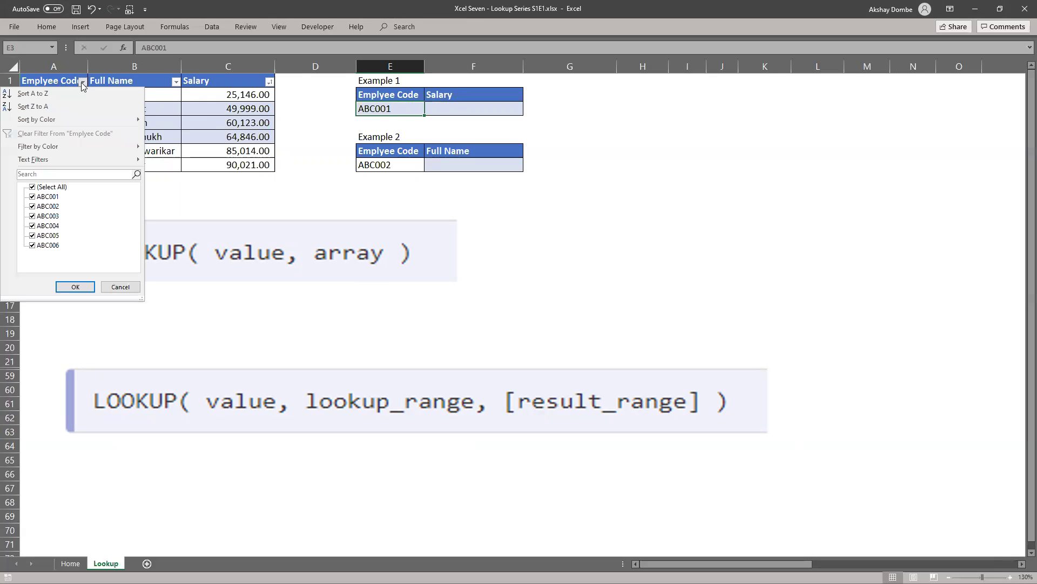
click(68, 94)
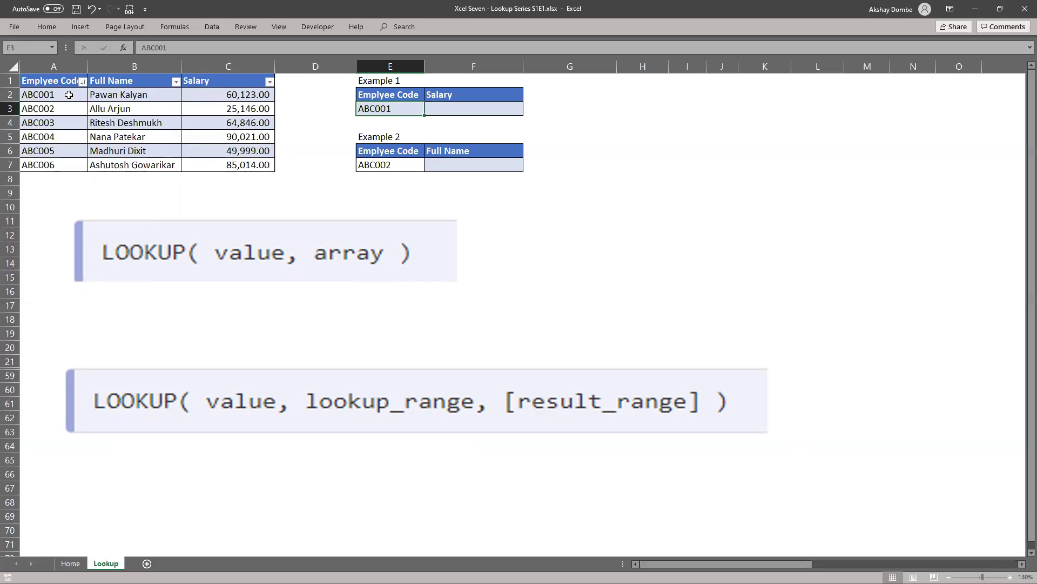
click(441, 109)
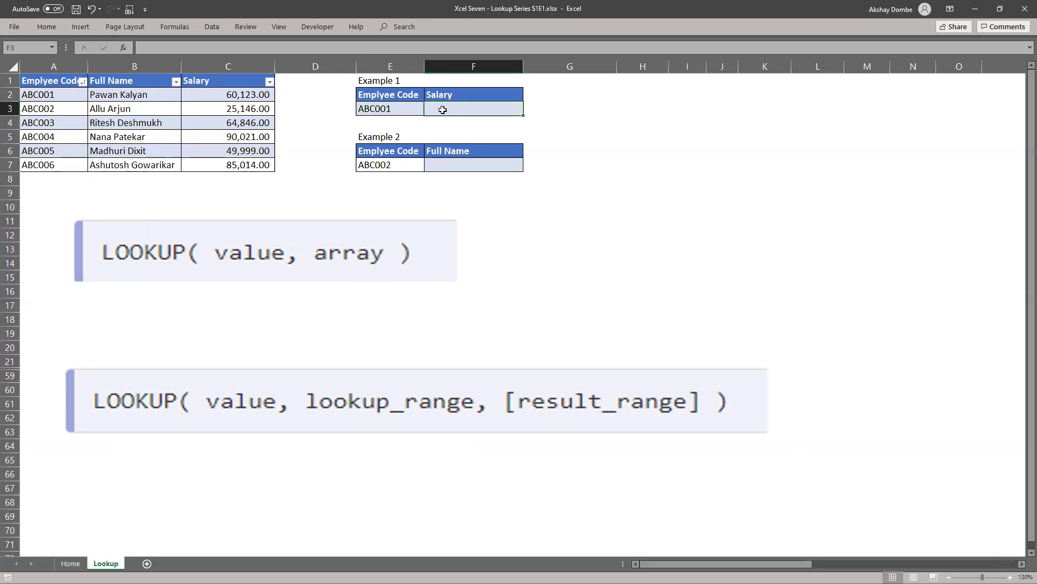
Enter =LOOKUP(E3,A1:C7) in F3 to return salary 60,123.00 for ABC001, then verify it against the table.
text(=LOOKUP()
key(Left)
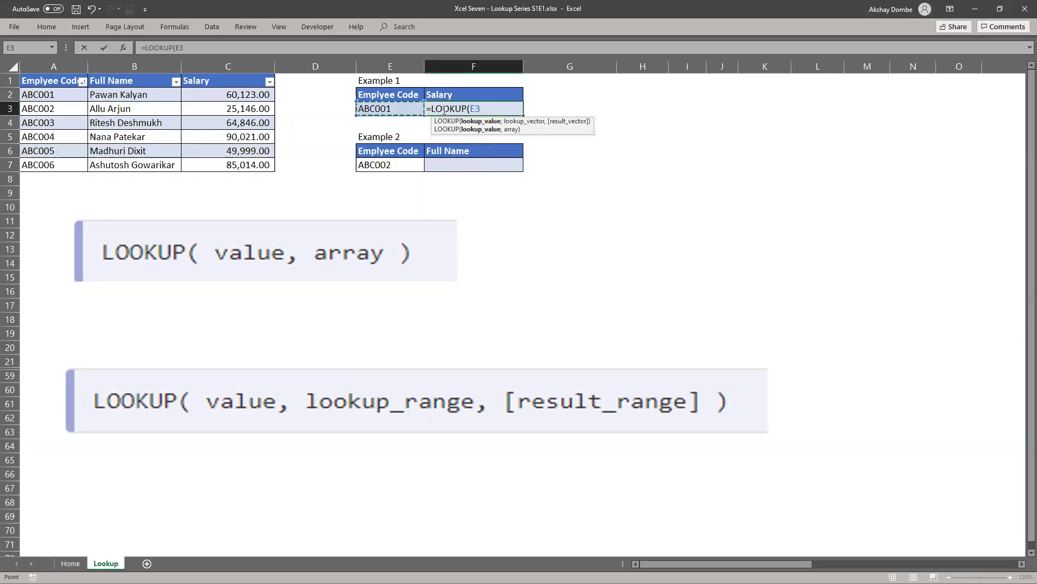
text(,)
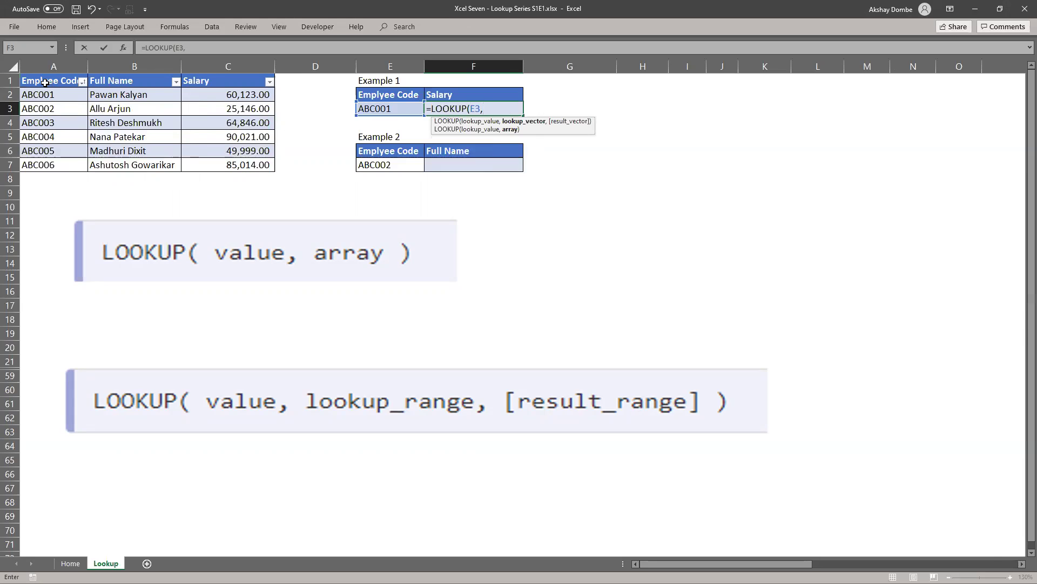
drag(45, 82, 229, 164)
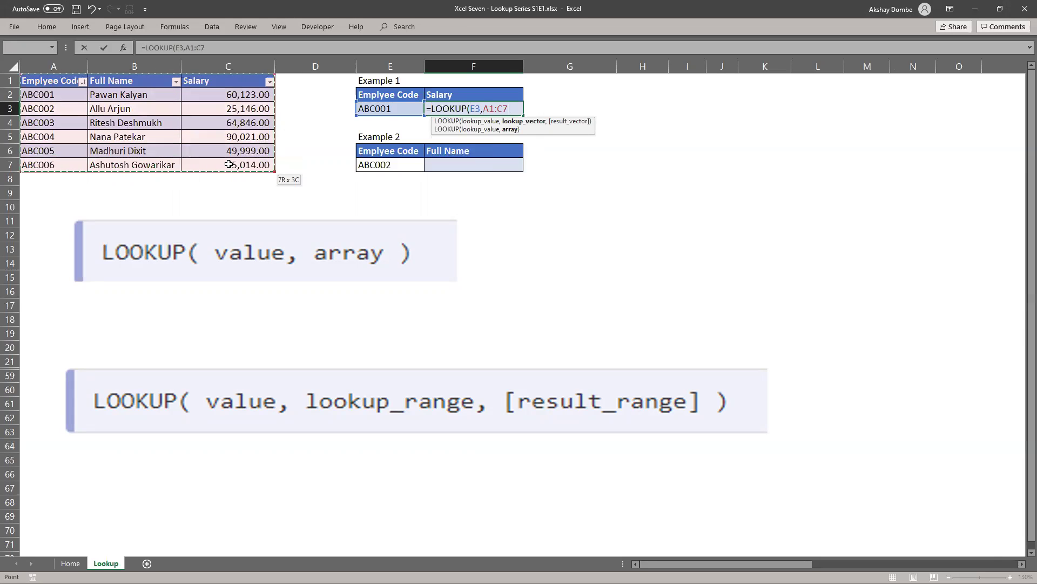
text())
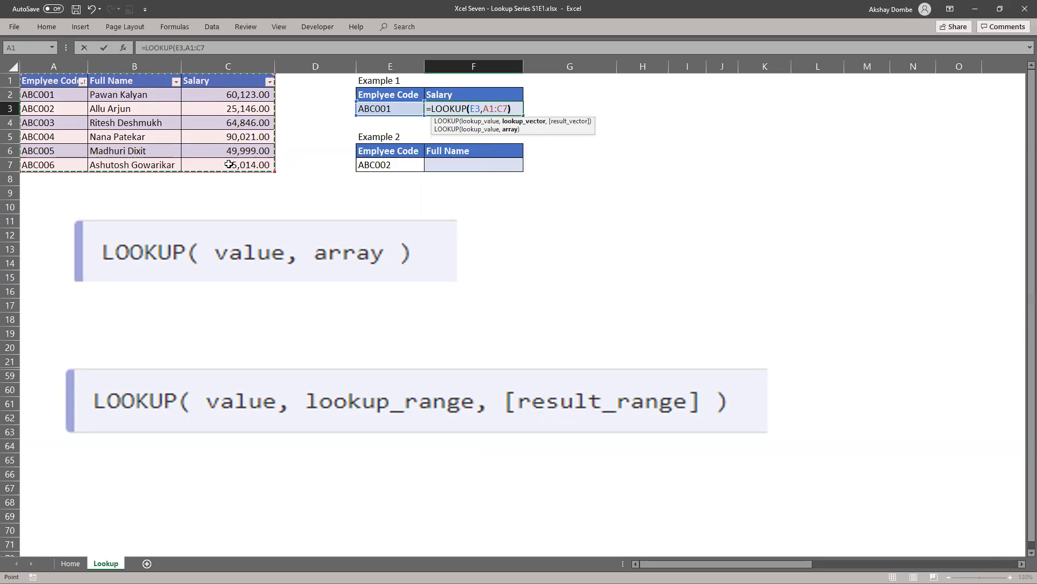
key(Return)
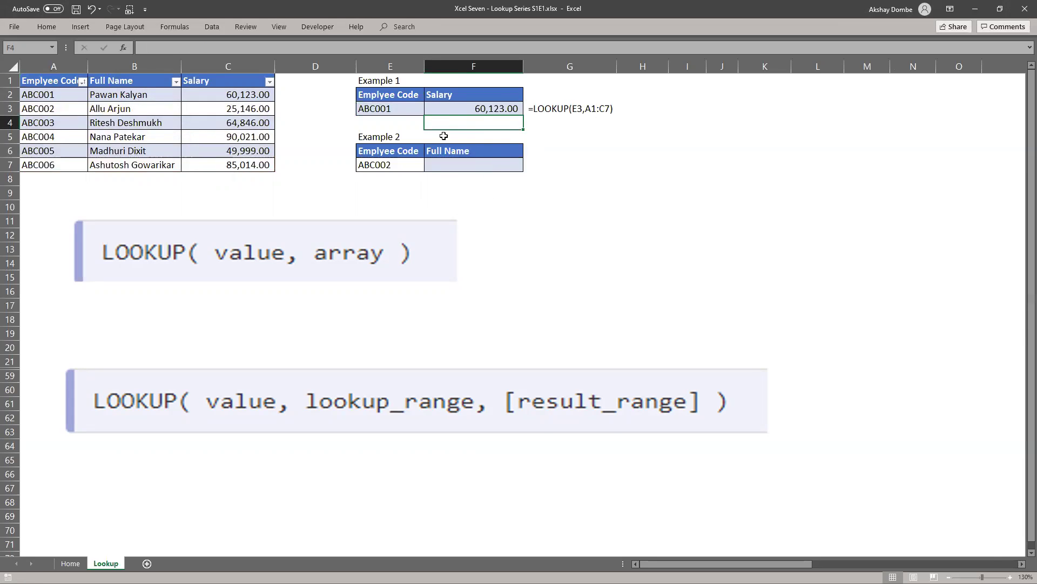
click(60, 92)
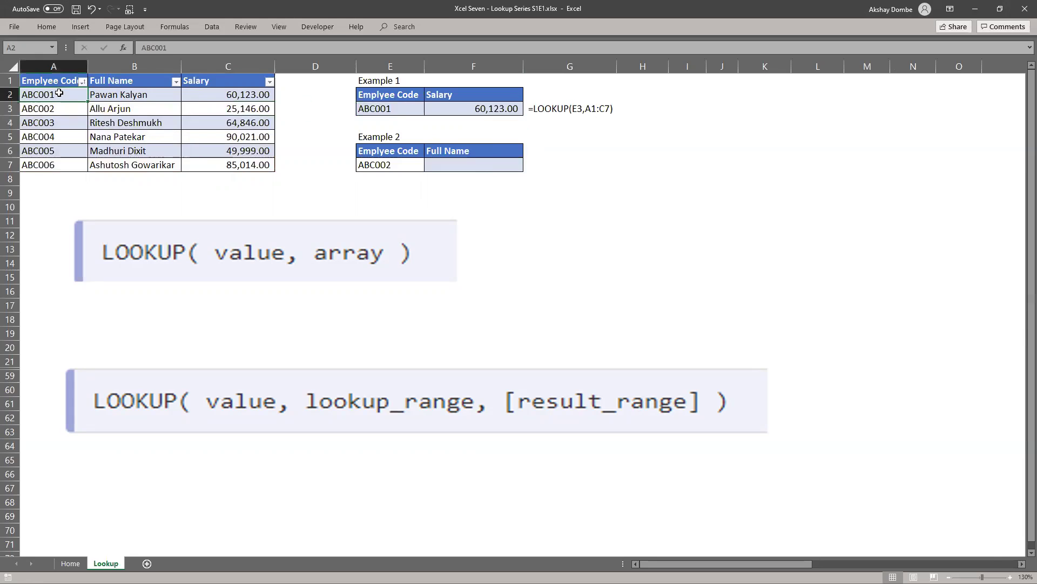
click(196, 98)
click(468, 107)
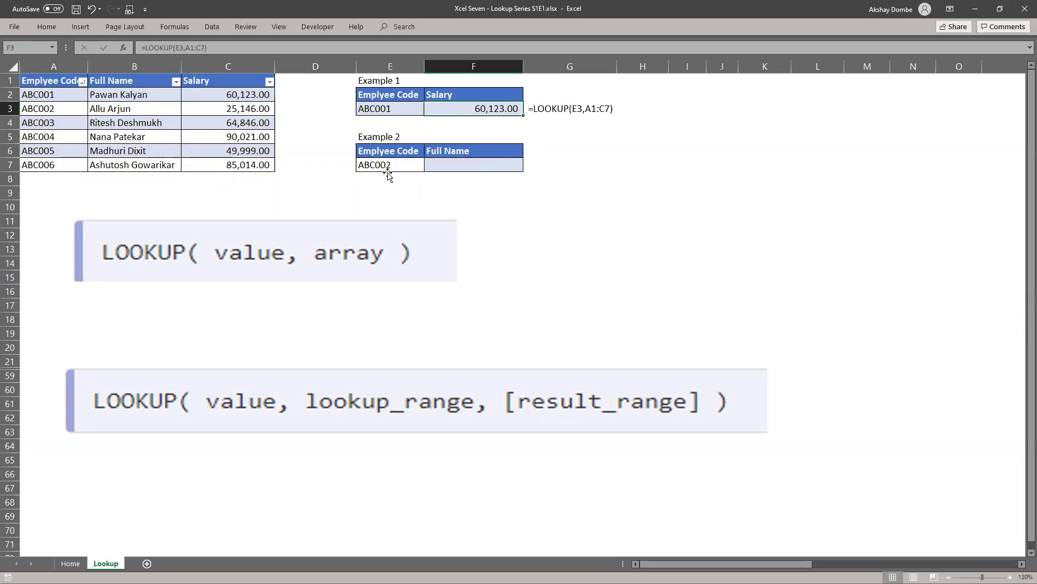
Enter =LOOKUP(E7,A1:B7) in F7 to return Allu Arjun for ABC002, checking it against the table.
click(449, 165)
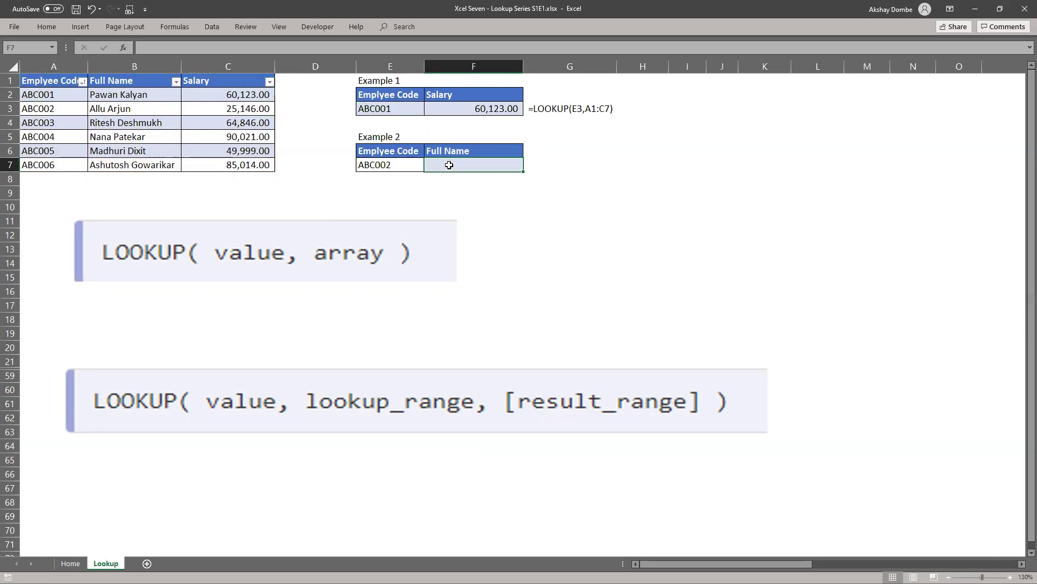
click(369, 166)
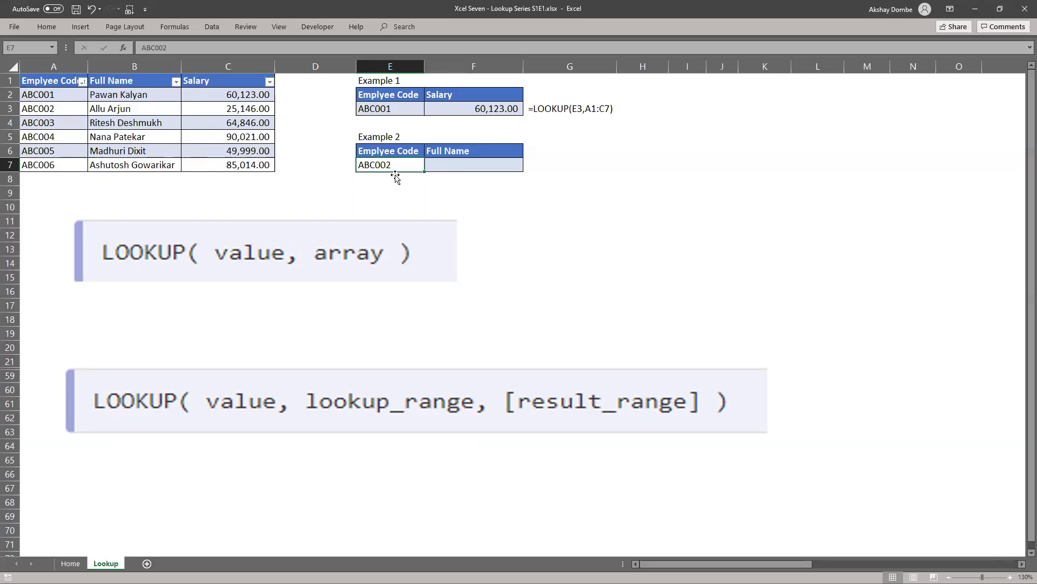
click(479, 165)
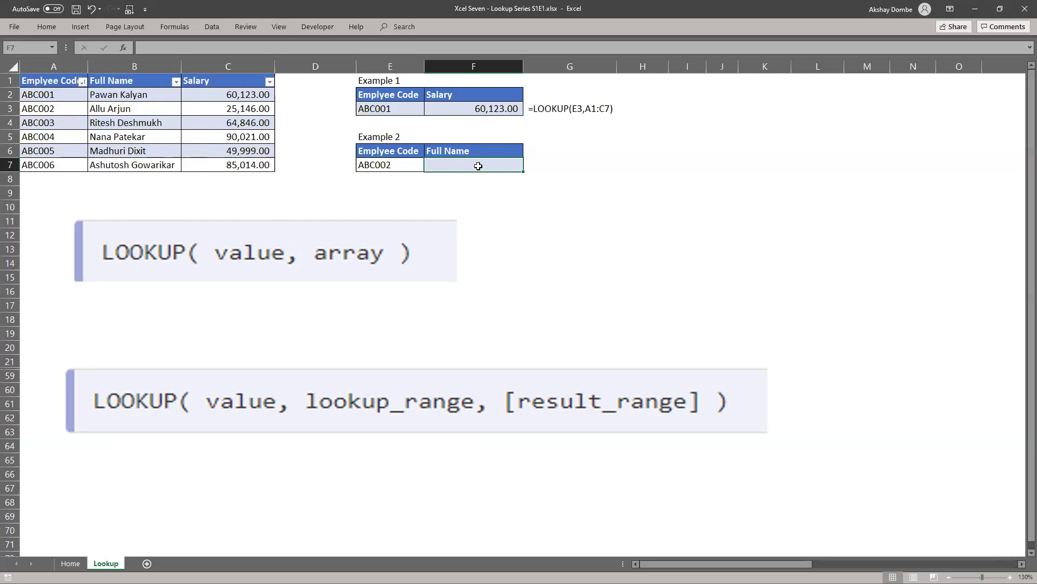
text(=loo)
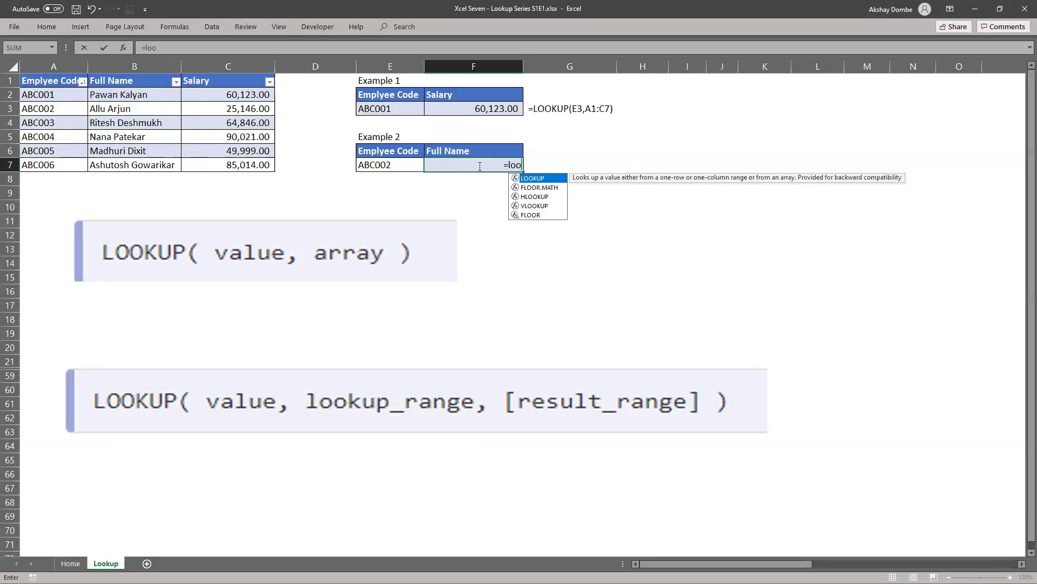
key(Tab)
key(Left)
text(,)
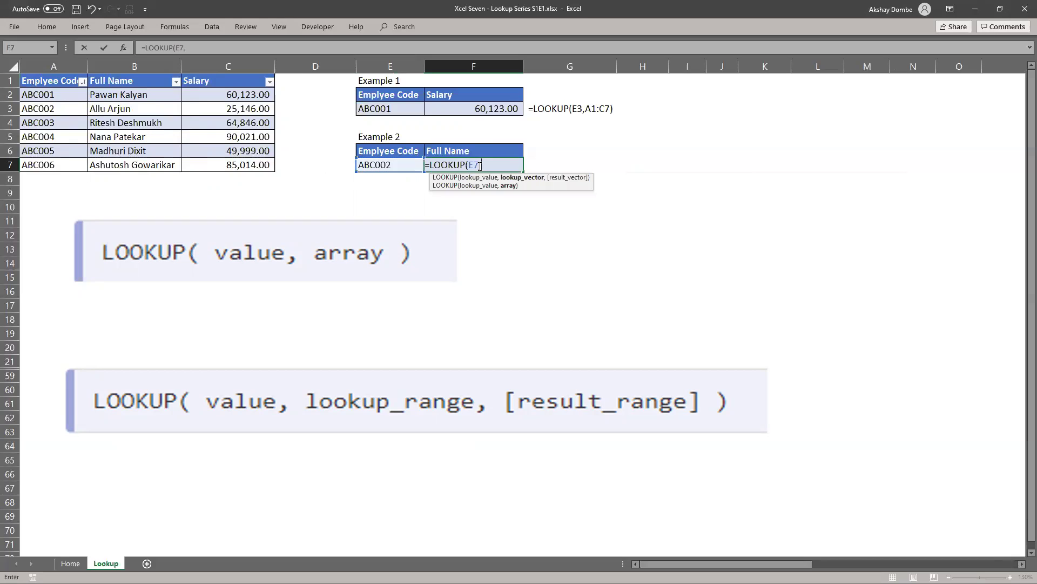
click(46, 84)
drag(110, 141, 129, 165)
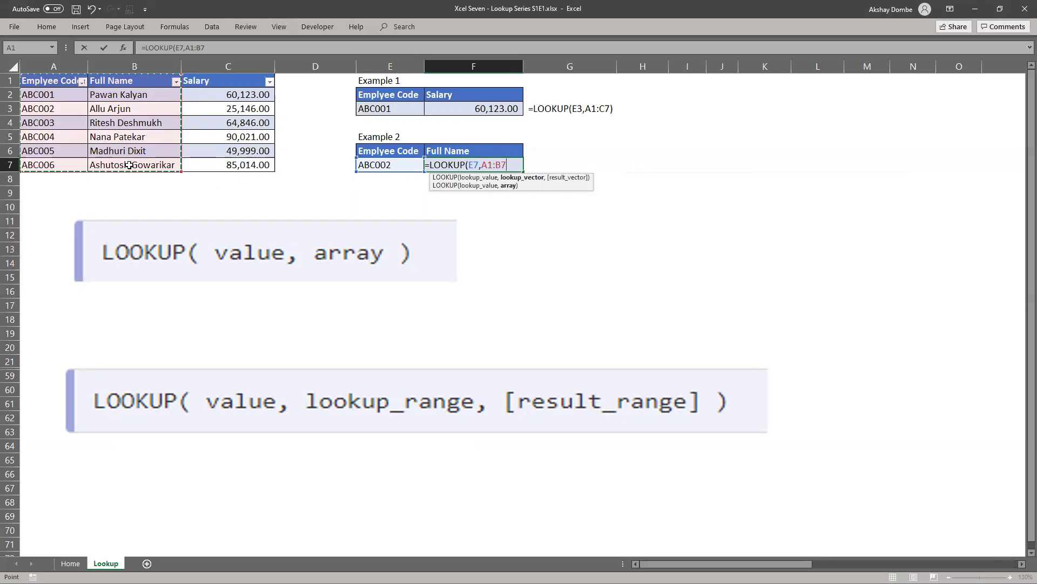
text())
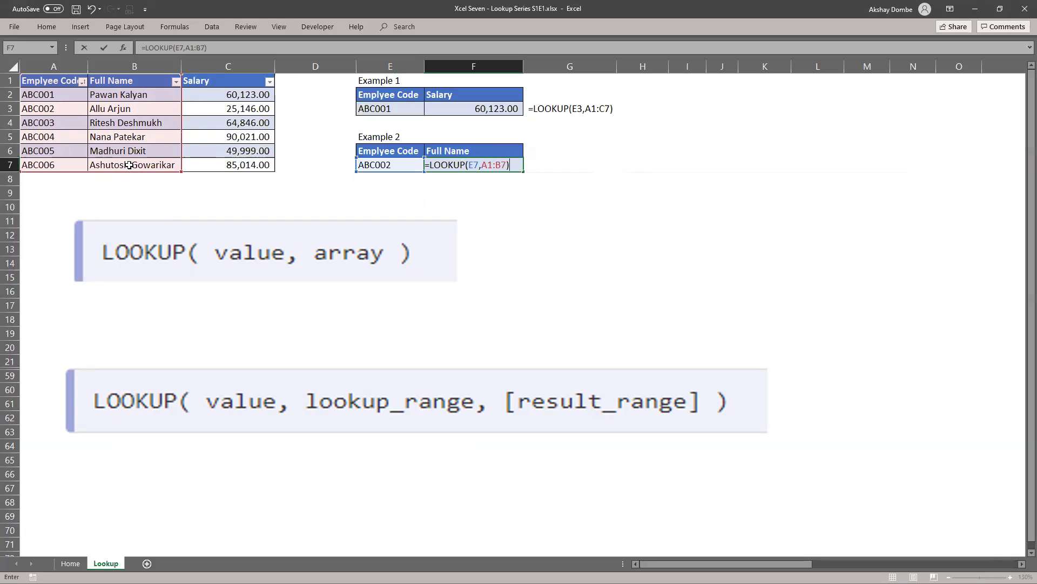
key(Return)
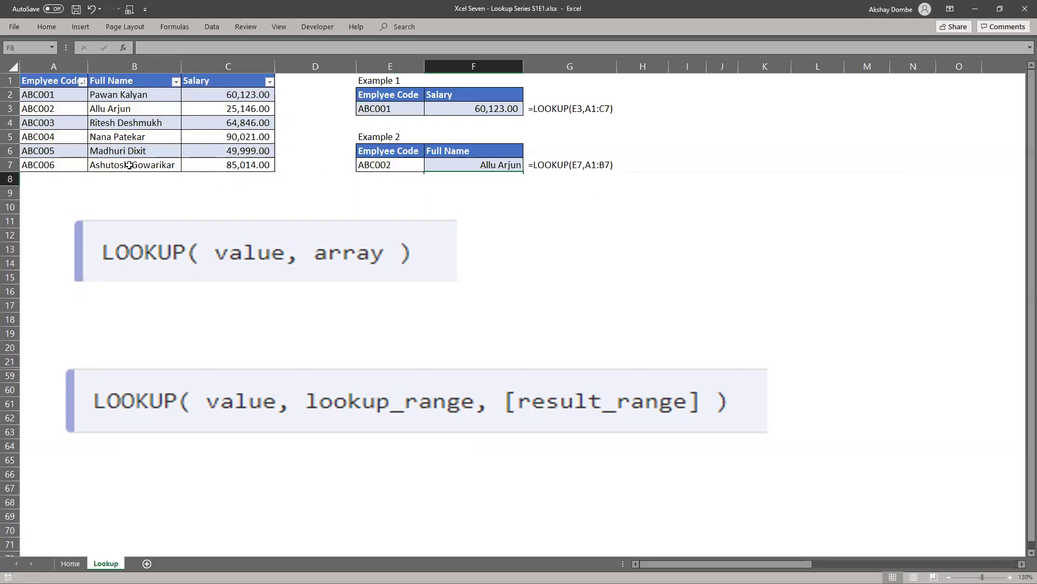
key(Up)
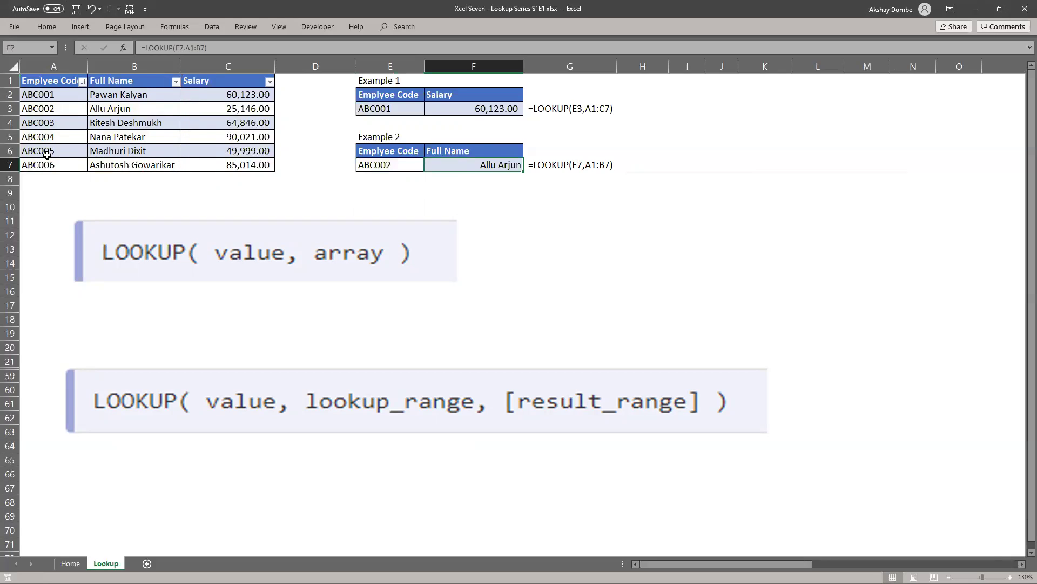
click(115, 109)
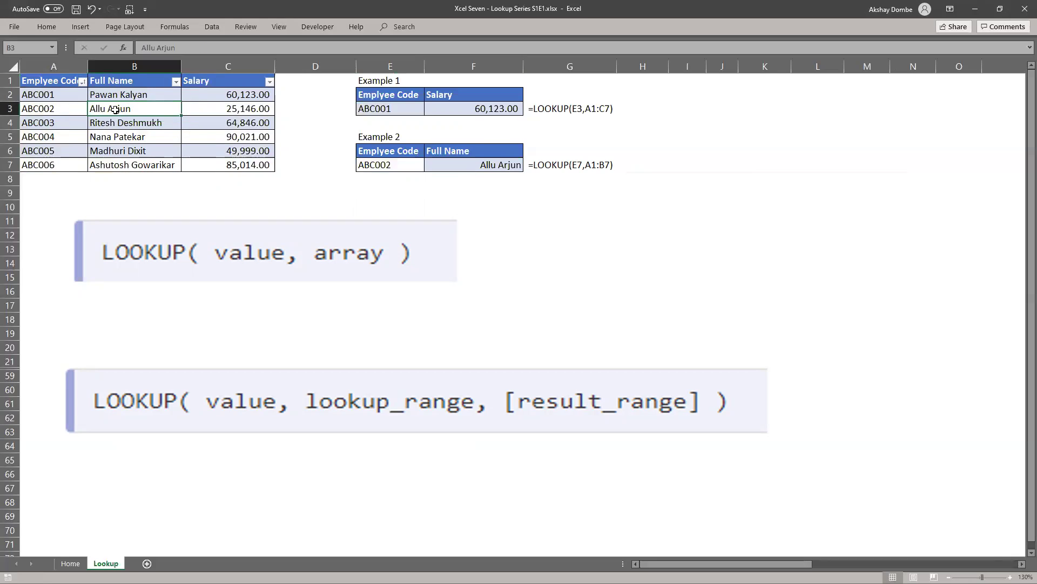
Reveal Example 3 (ABC003) and its horizontal table in rows 12–14, then select B10.
click(478, 165)
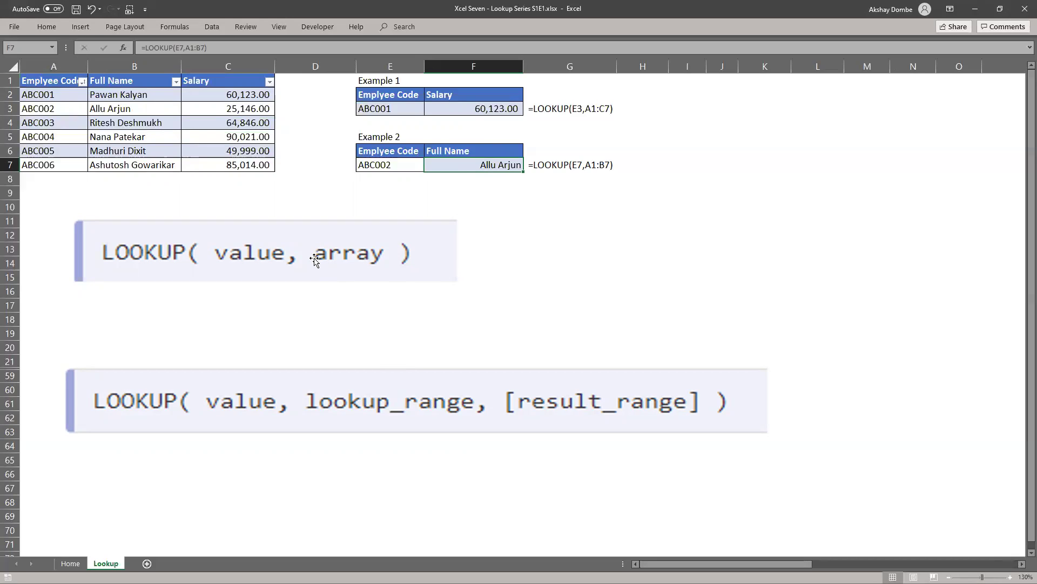
drag(315, 260, 306, 368)
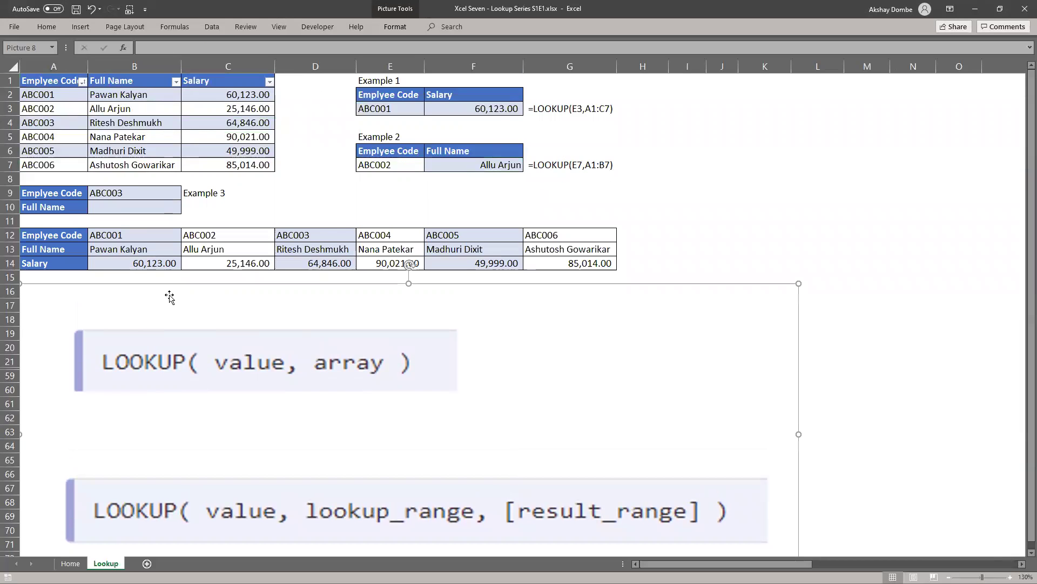
drag(27, 236, 566, 261)
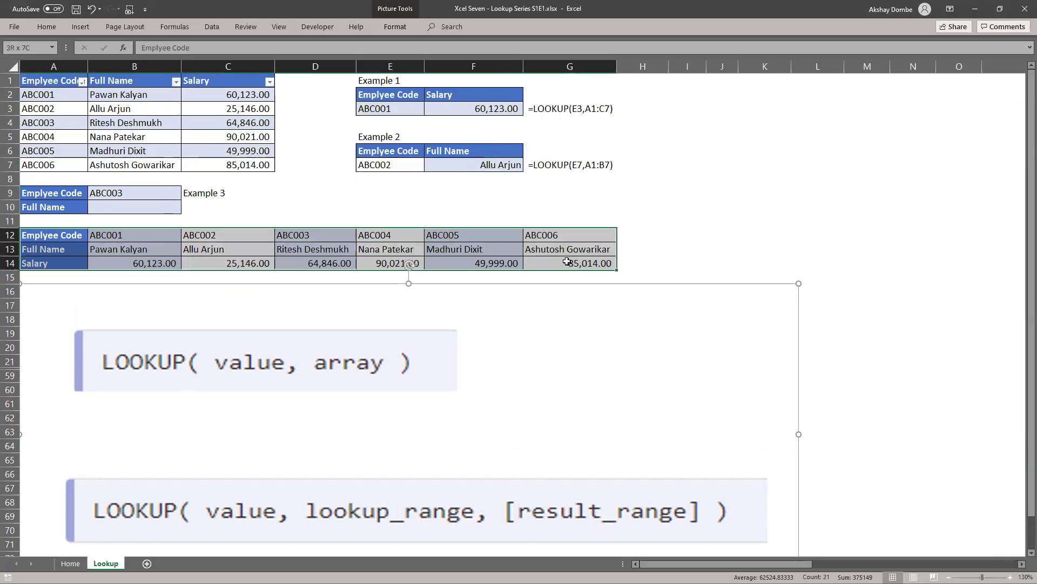
click(174, 204)
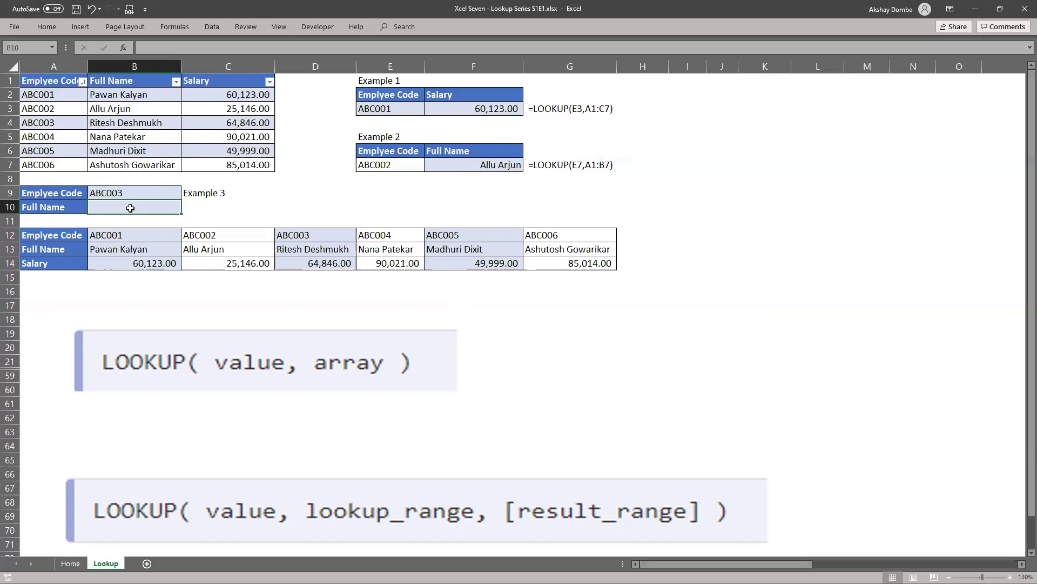
Enter =LOOKUP(B9,A12:G13) in B10 to return Ritesh Deshmukh, then uncover Example 4.
text(=loo)
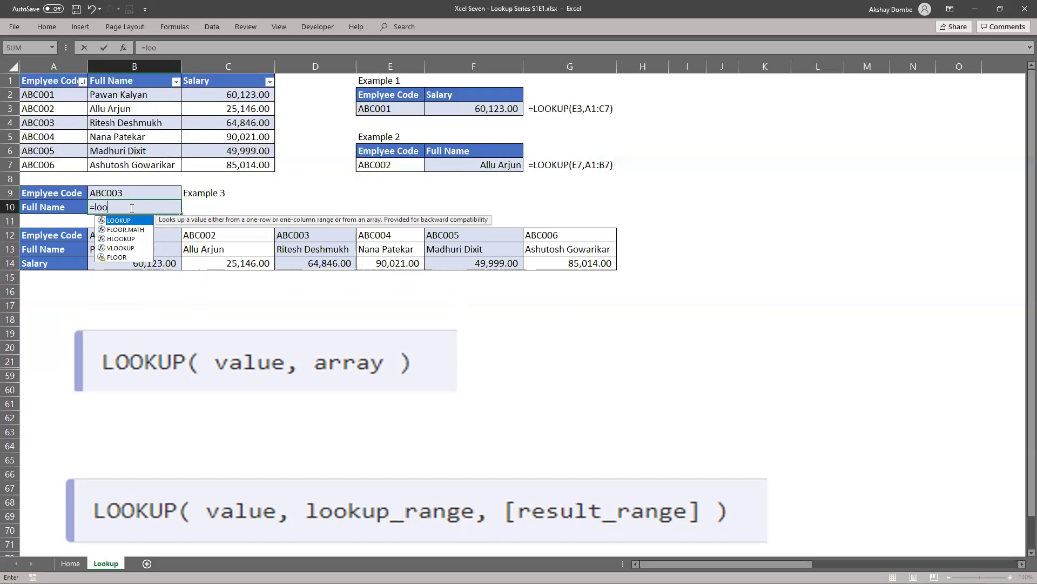
key(Tab)
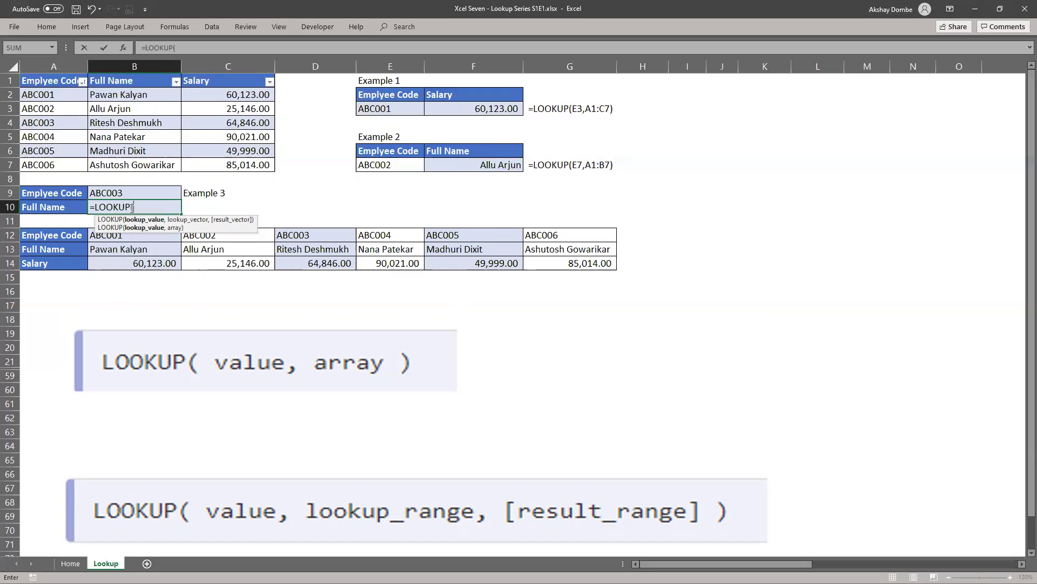
key(Up)
text(,)
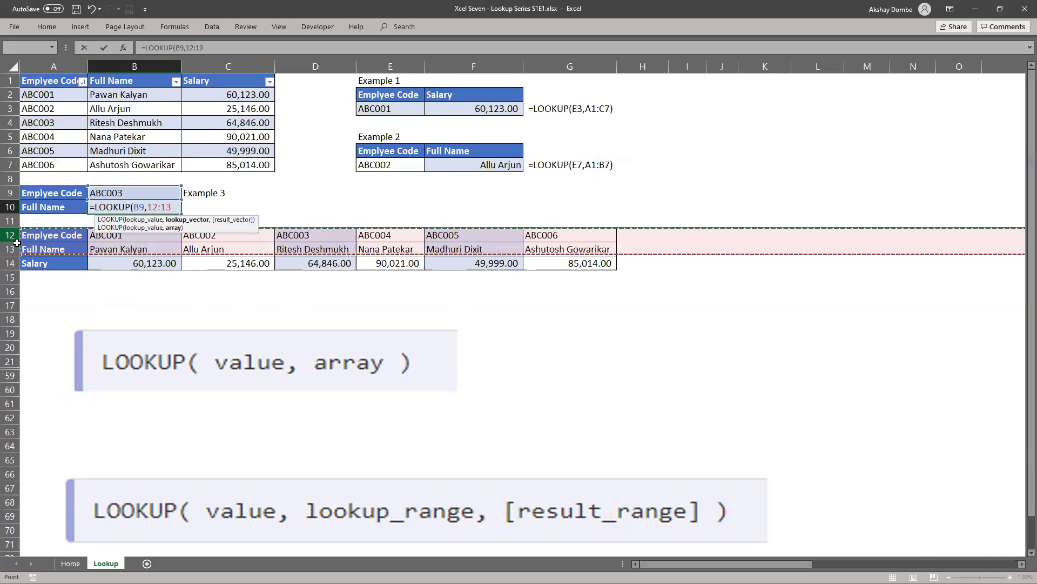
drag(48, 236, 560, 248)
text())
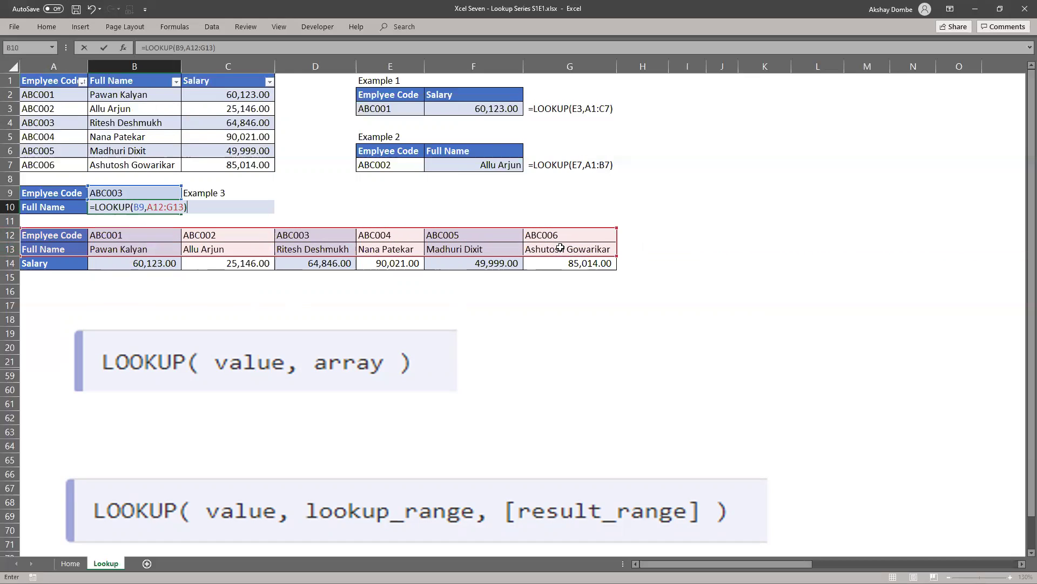
key(Return)
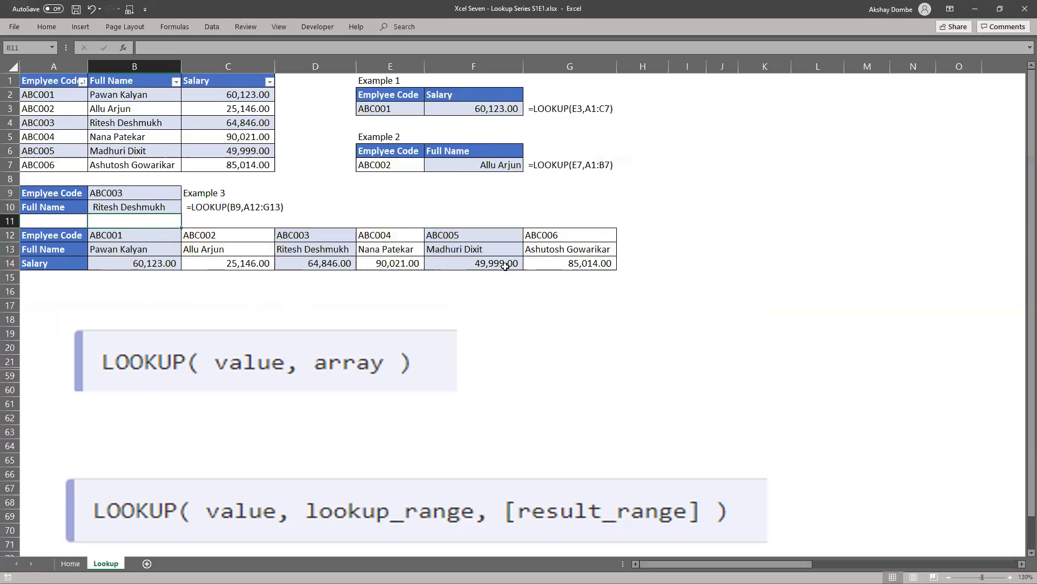
click(302, 236)
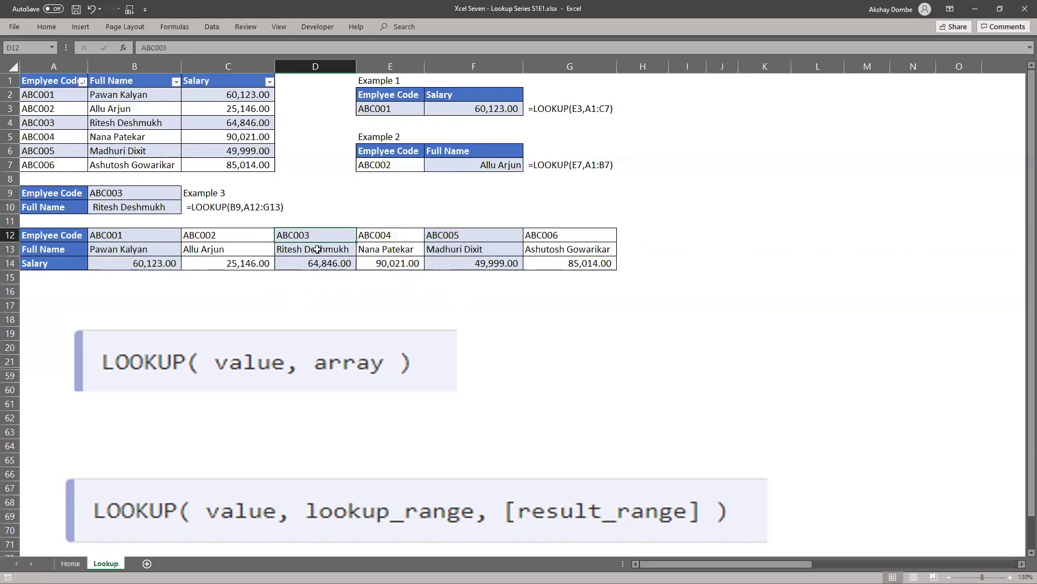
click(145, 209)
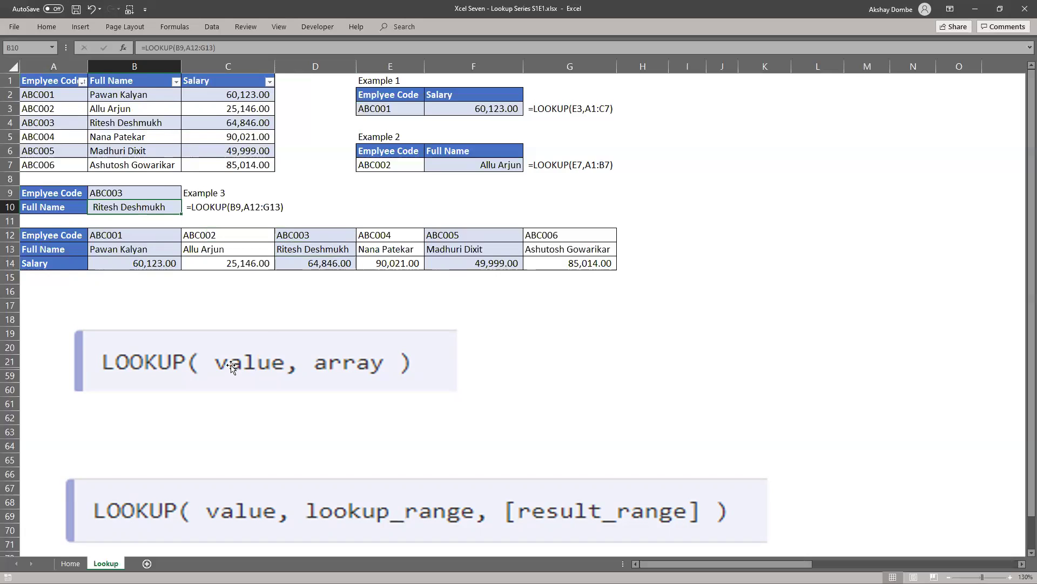
drag(231, 366, 220, 417)
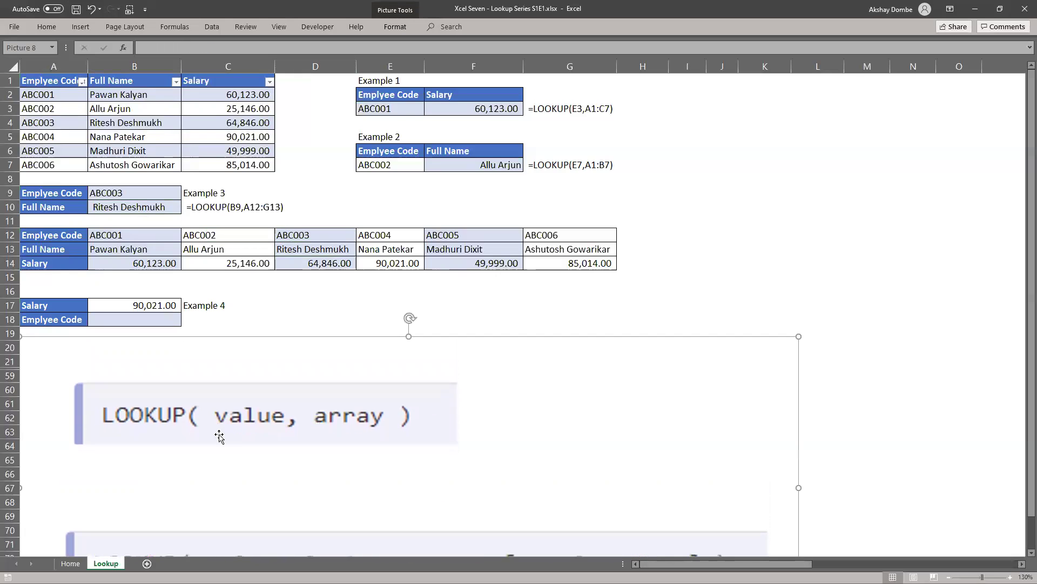
click(109, 320)
click(131, 308)
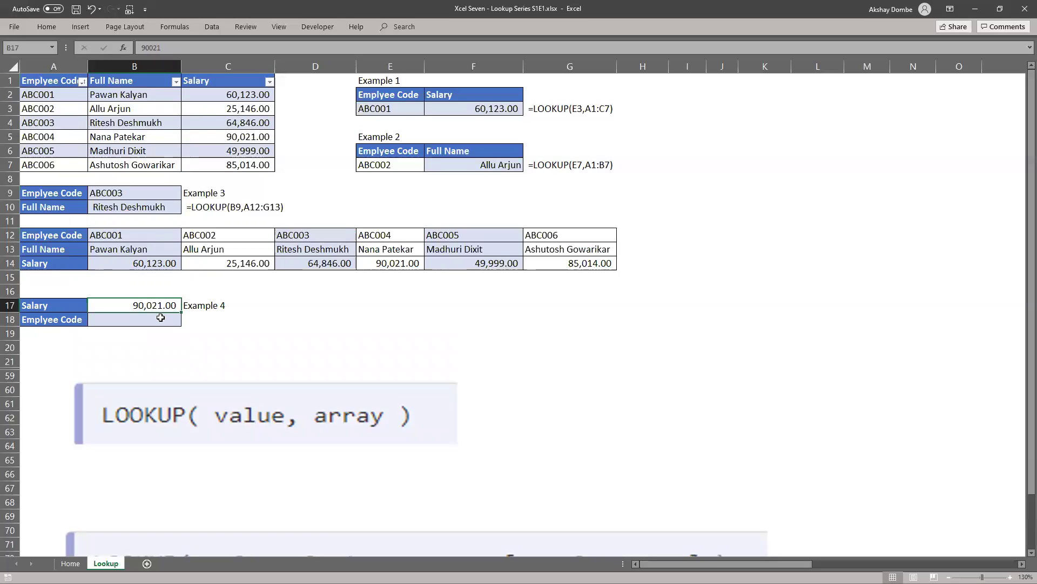
drag(238, 415, 230, 216)
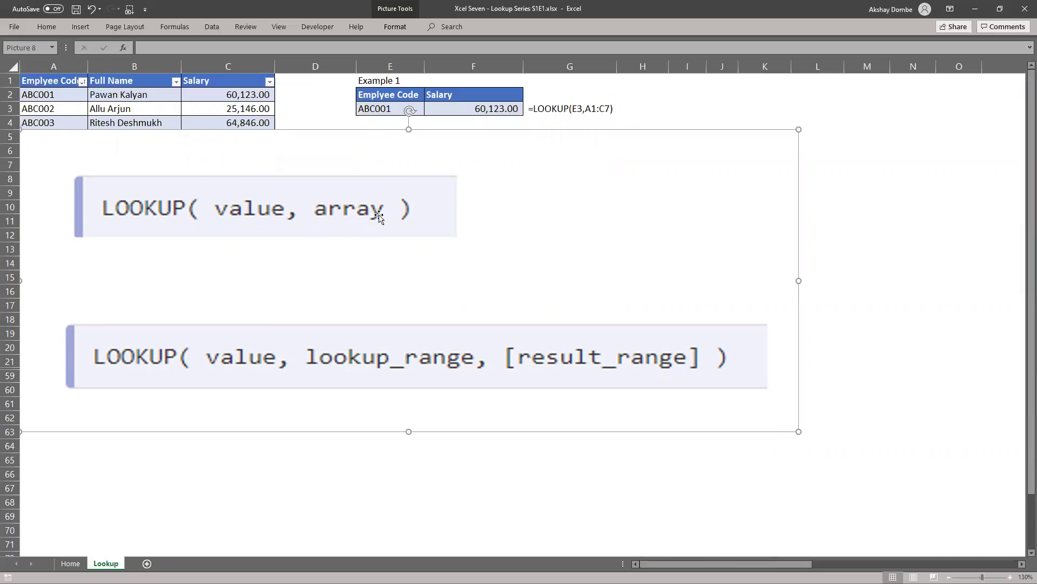
drag(378, 216, 341, 418)
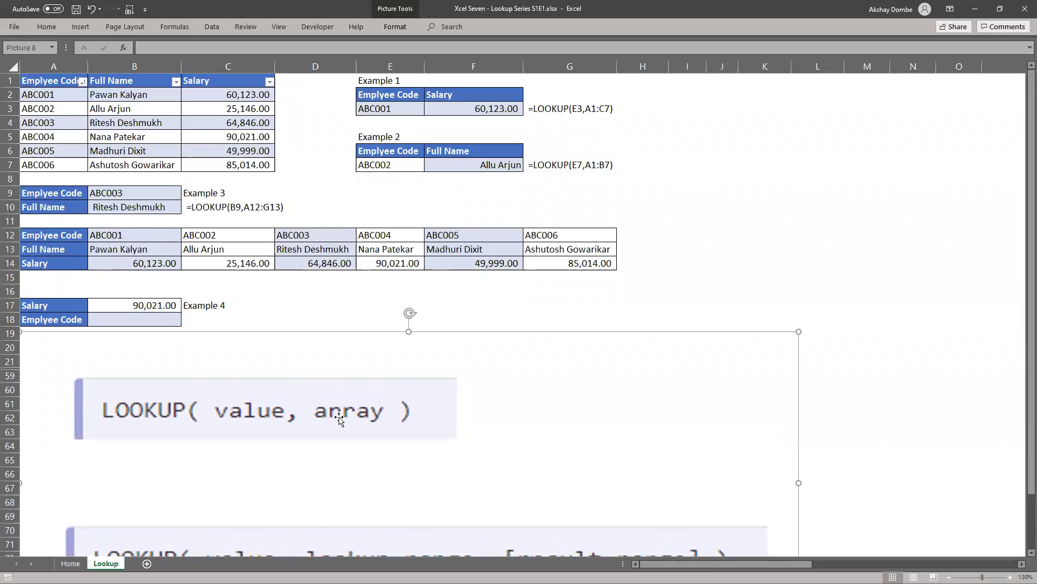
click(116, 306)
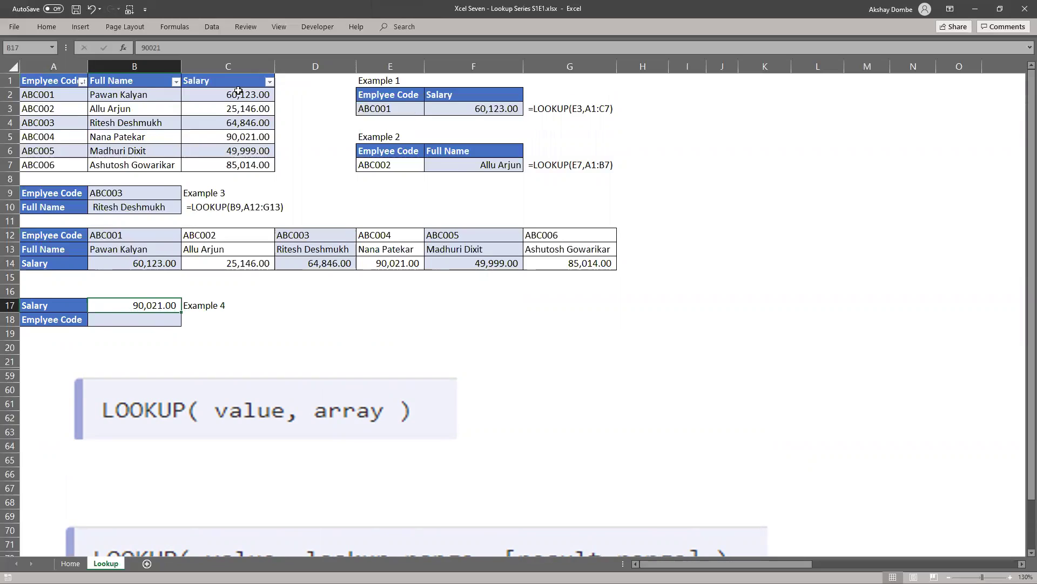
Sort the employee table by Salary smallest to largest and recheck Example 2's result for ABC002.
click(269, 81)
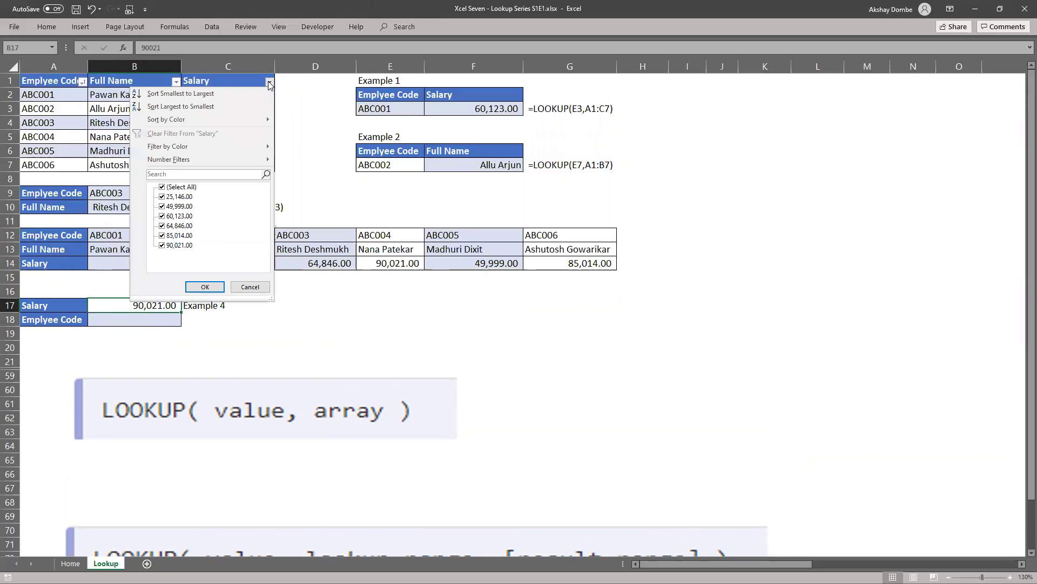
click(222, 93)
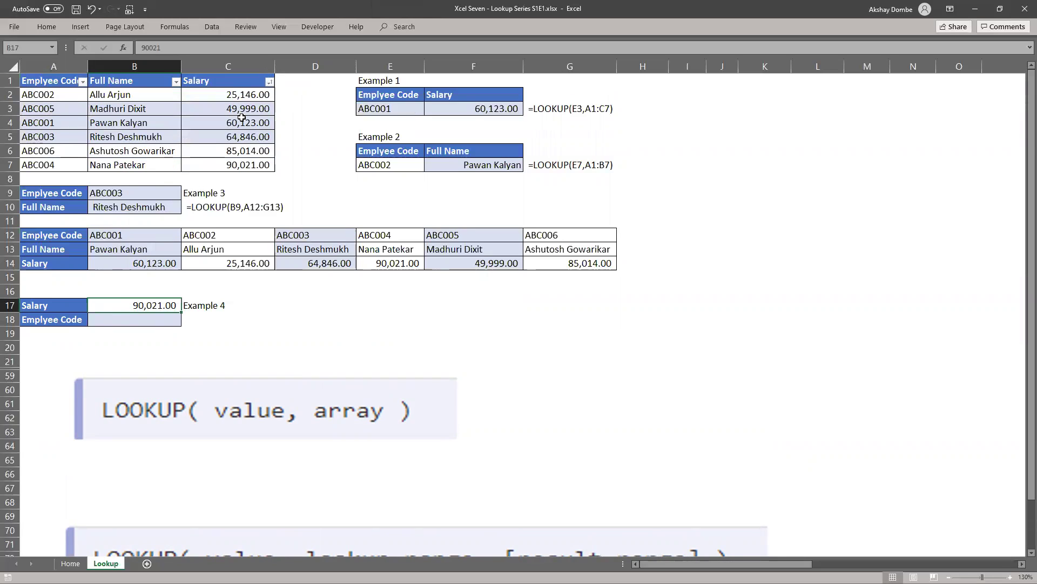
click(138, 319)
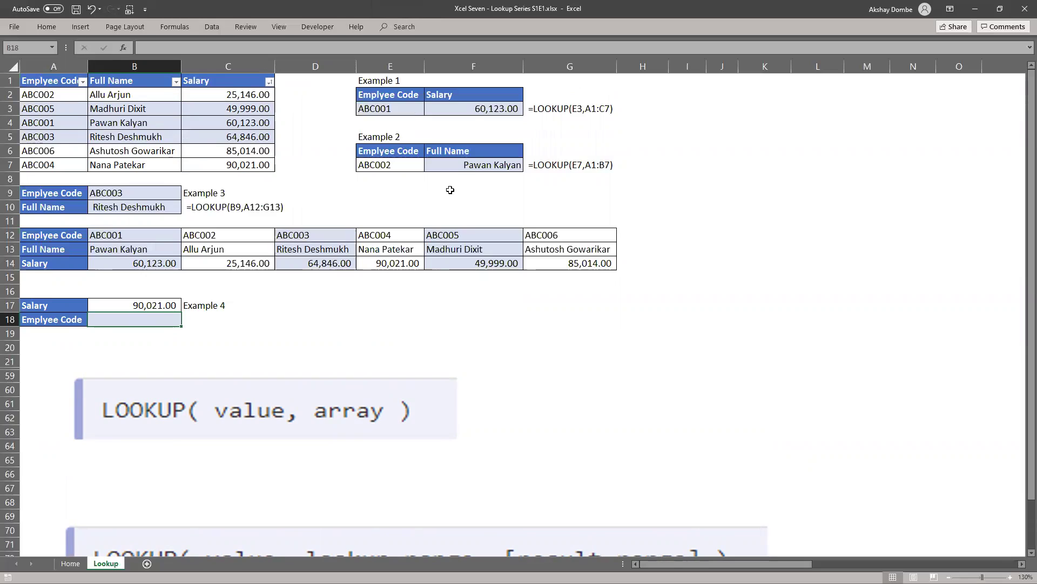
click(459, 165)
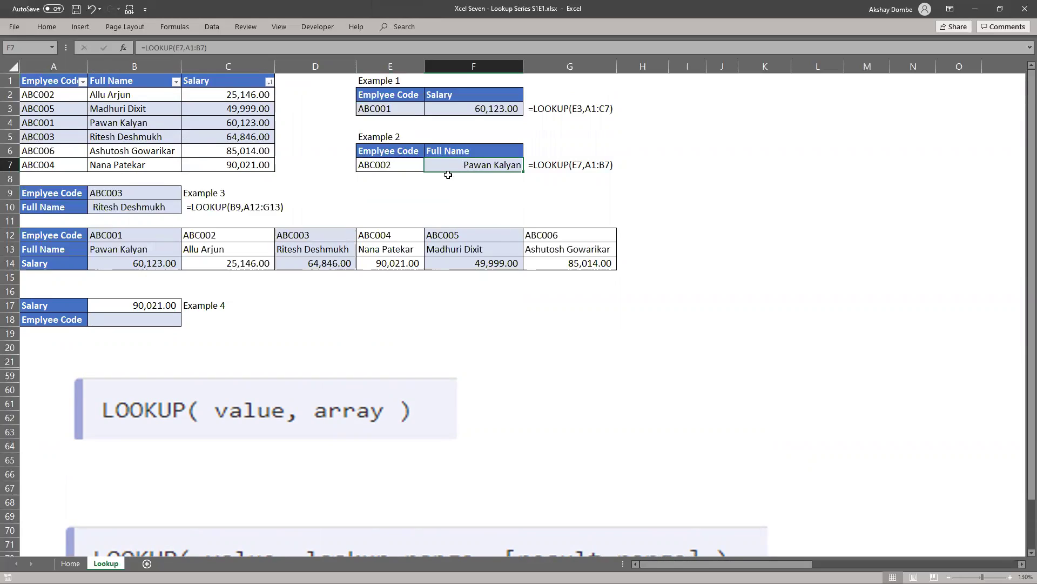
click(388, 168)
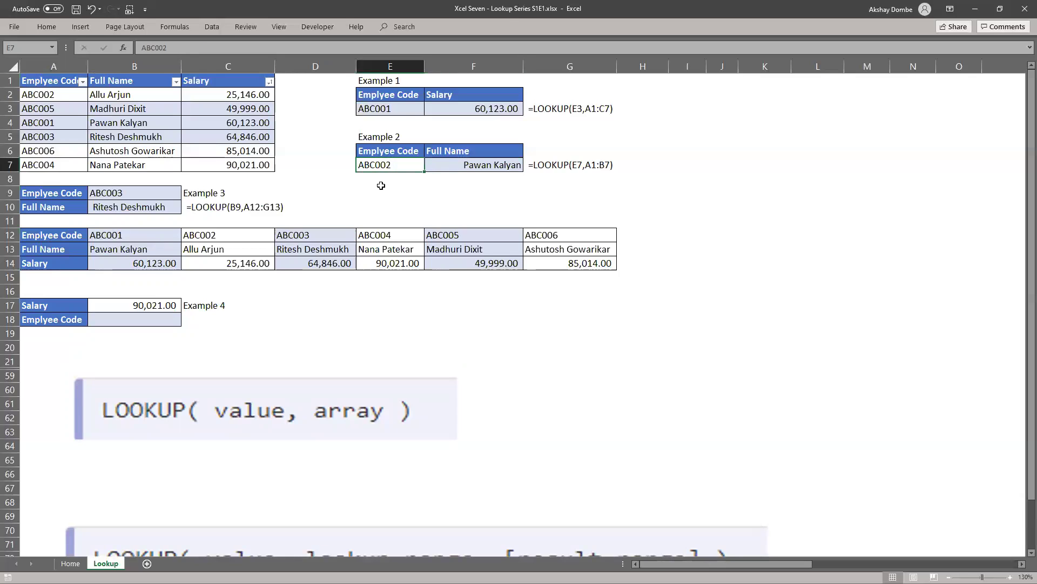
click(42, 95)
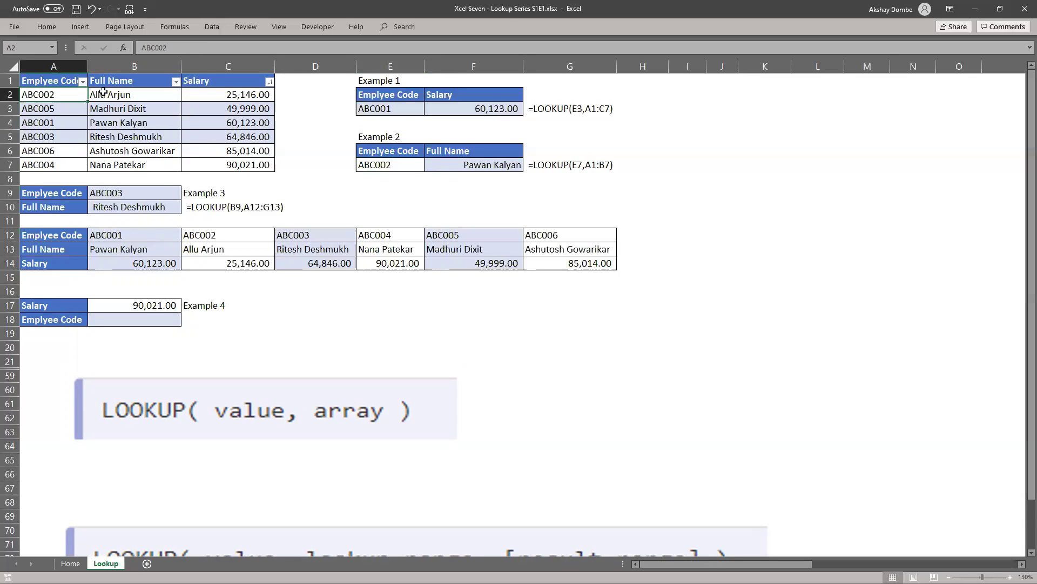
click(110, 95)
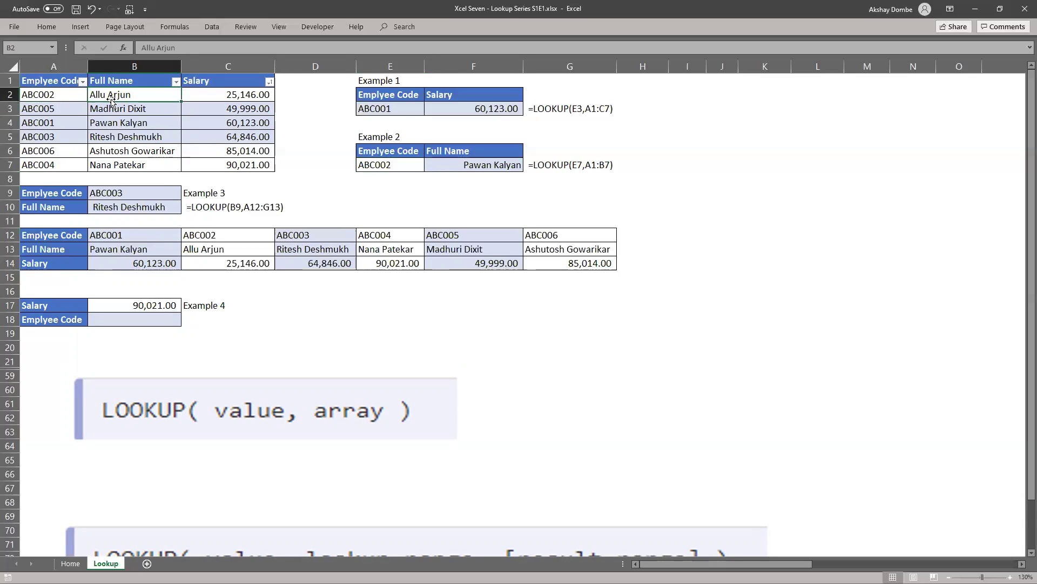
Enter =LOOKUP(B17,C2:C7,A2:A7) in B18 to return code ABC004 for salary 90,021.00.
click(145, 321)
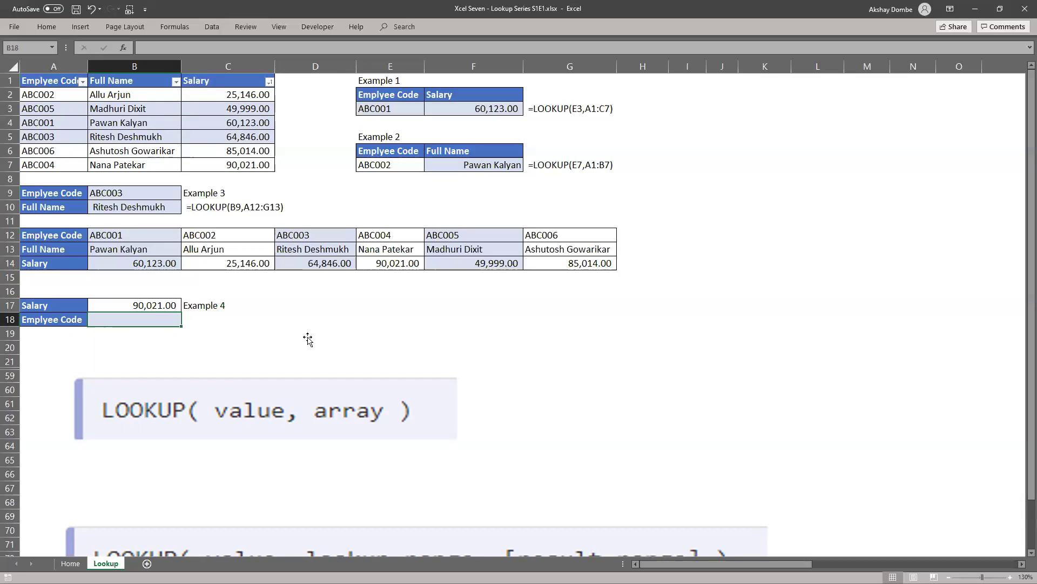
text(loo)
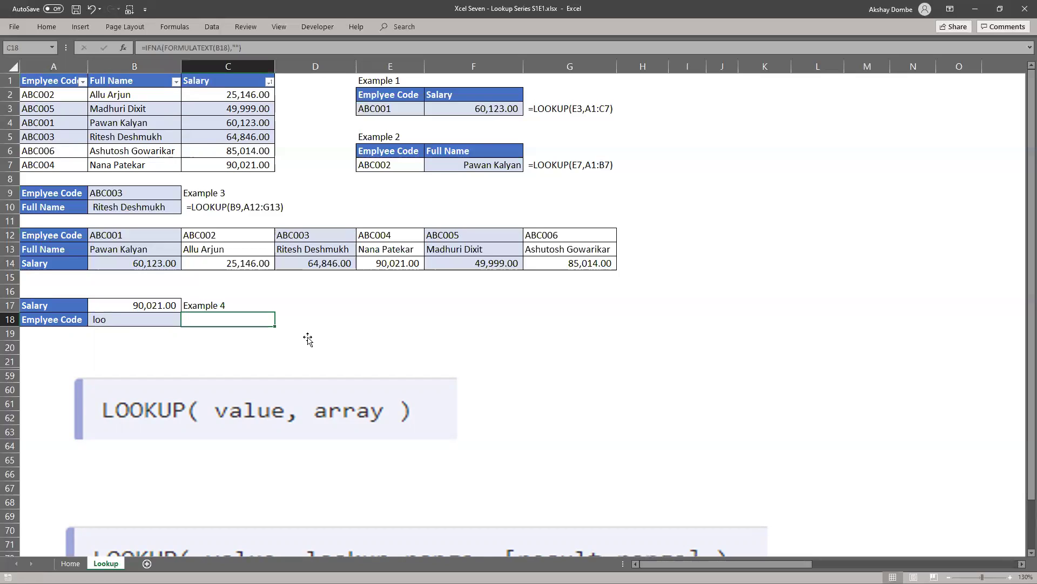
key(BackSpace)
key(BackSpace)
key(BackSpace)
text(=loo)
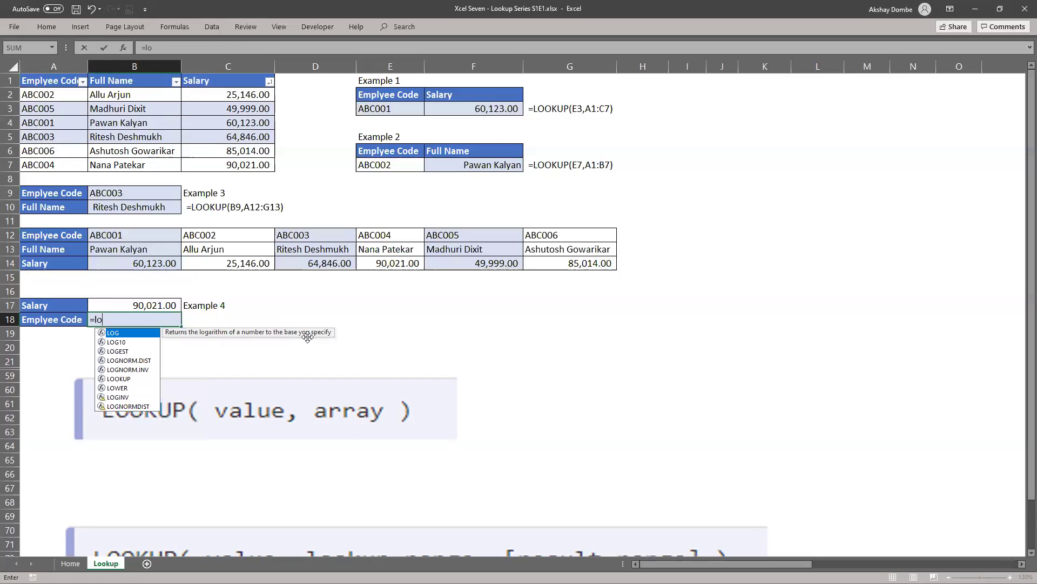
key(Tab)
key(Up)
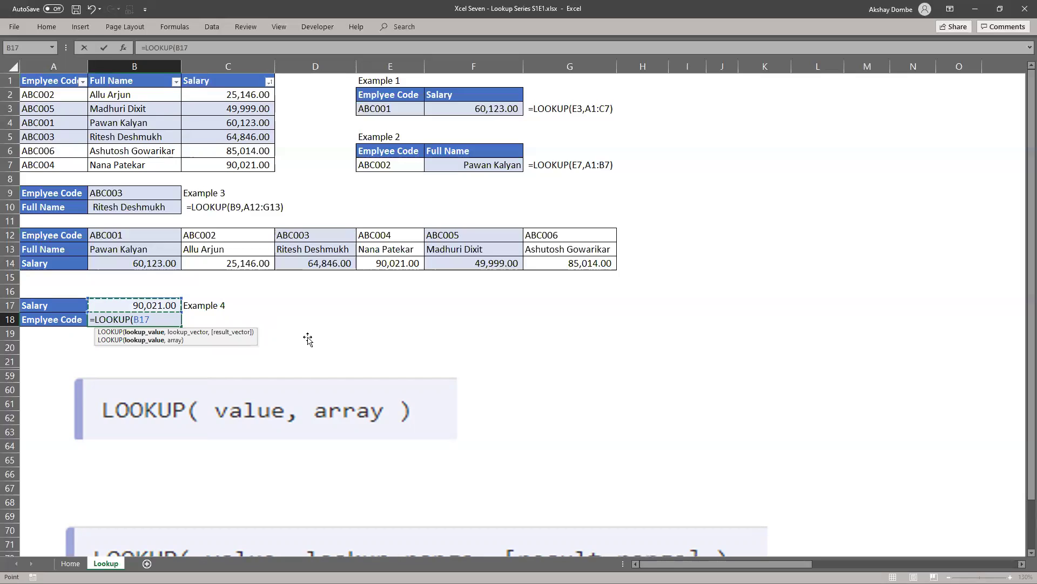
text(,)
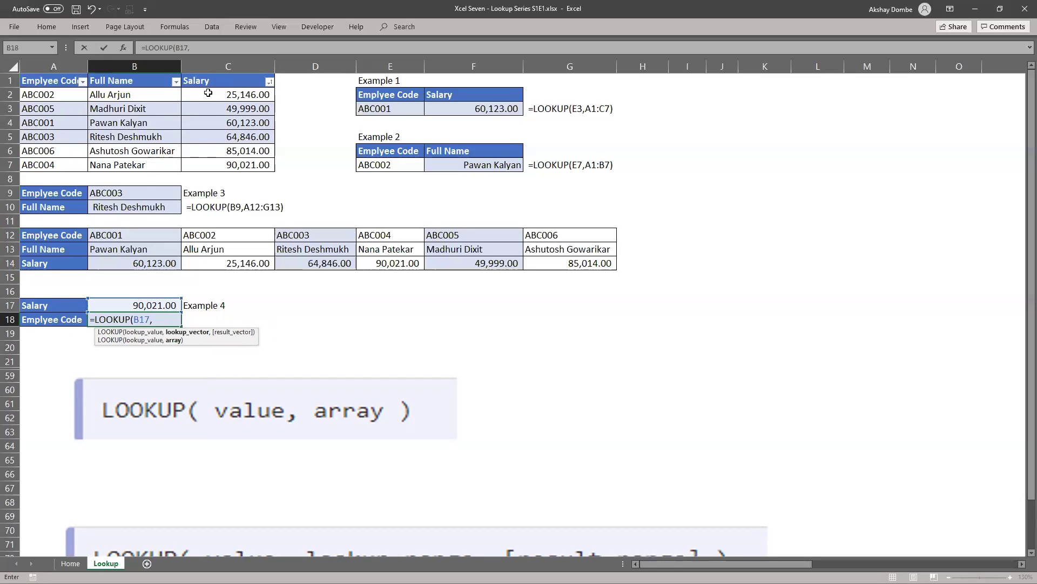
drag(208, 93, 216, 160)
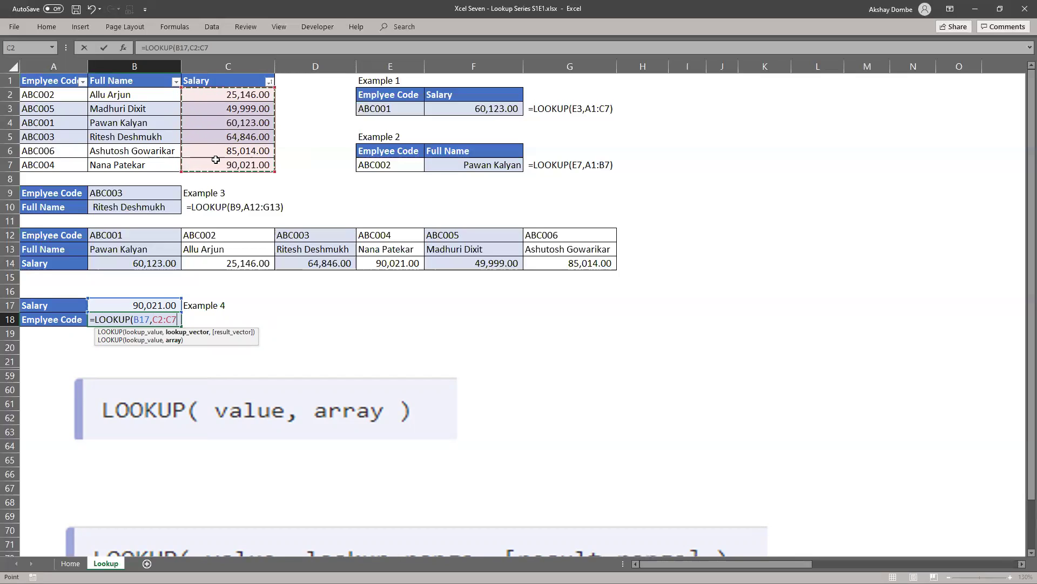
text(,)
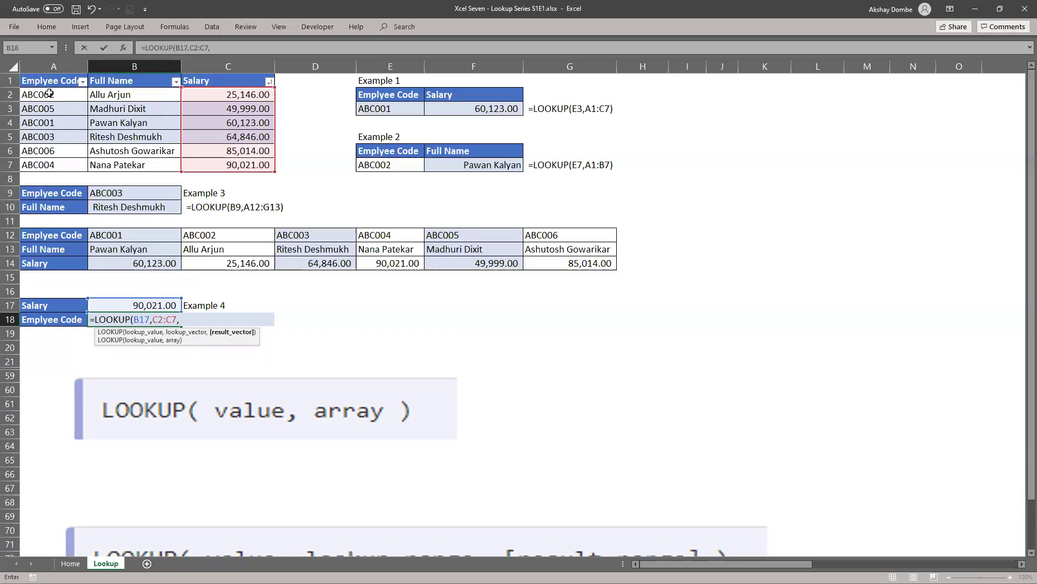
drag(49, 93, 49, 157)
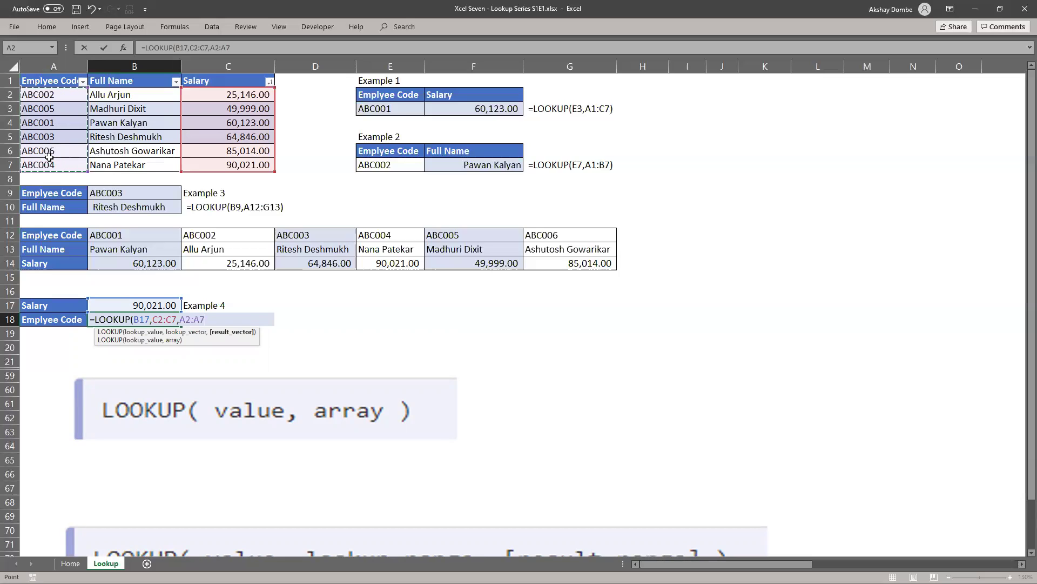
text())
key(Return)
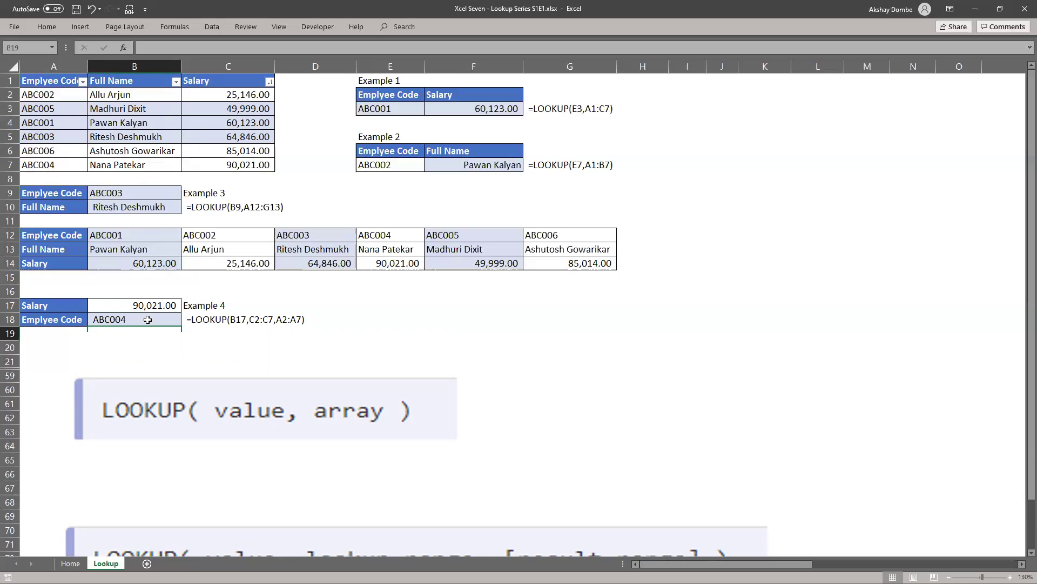
Move the syntax picture down to reveal Example 5 and start a LOOKUP in B21 using B20.
click(183, 384)
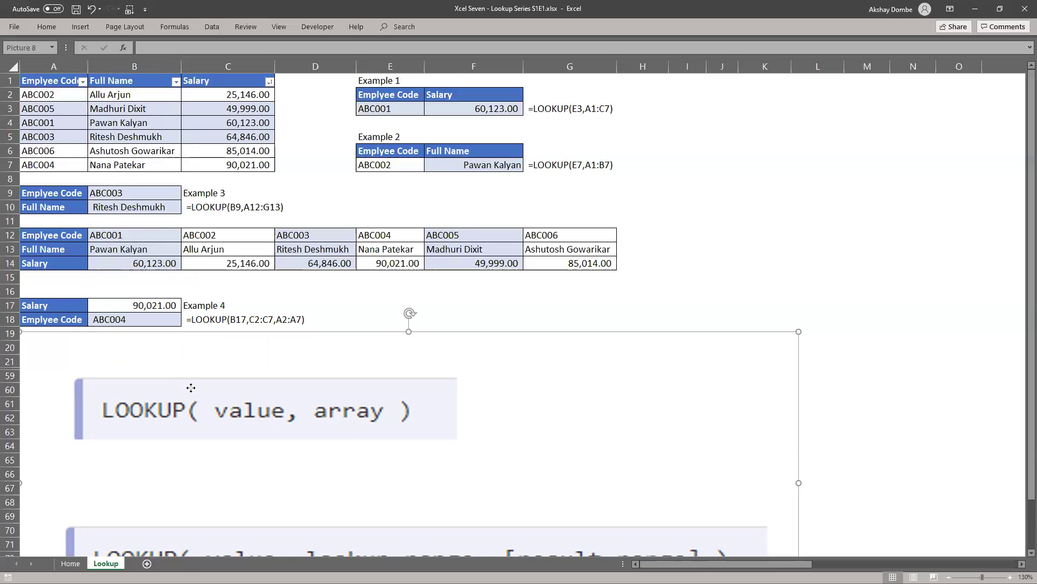
drag(183, 384, 183, 432)
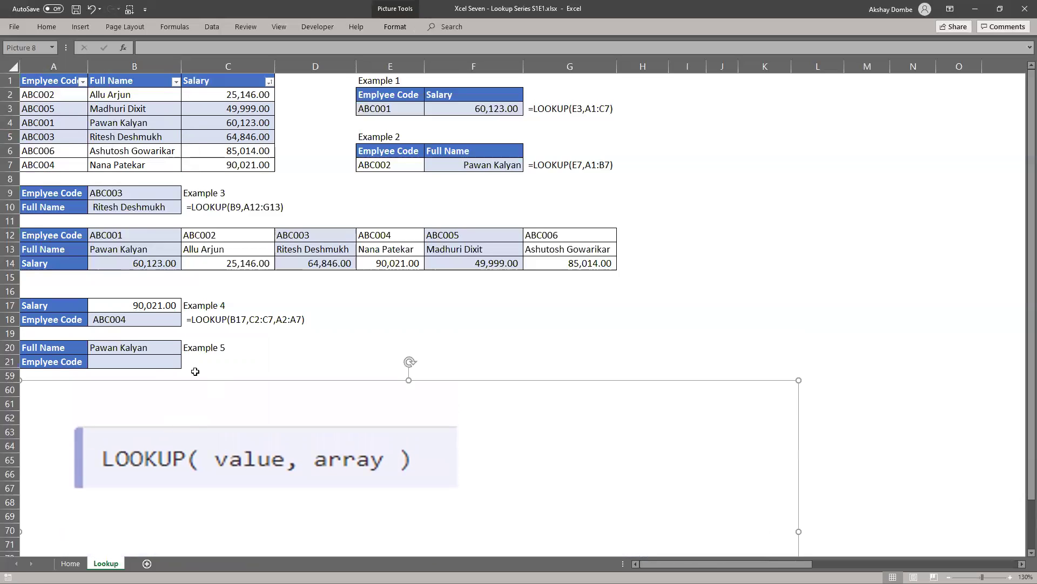
click(128, 359)
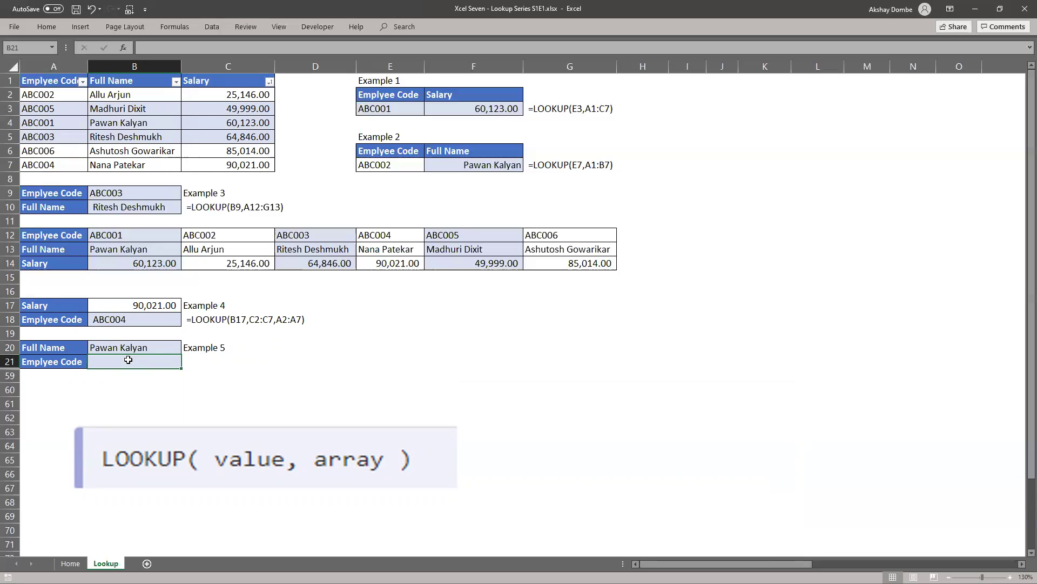
text(=loo)
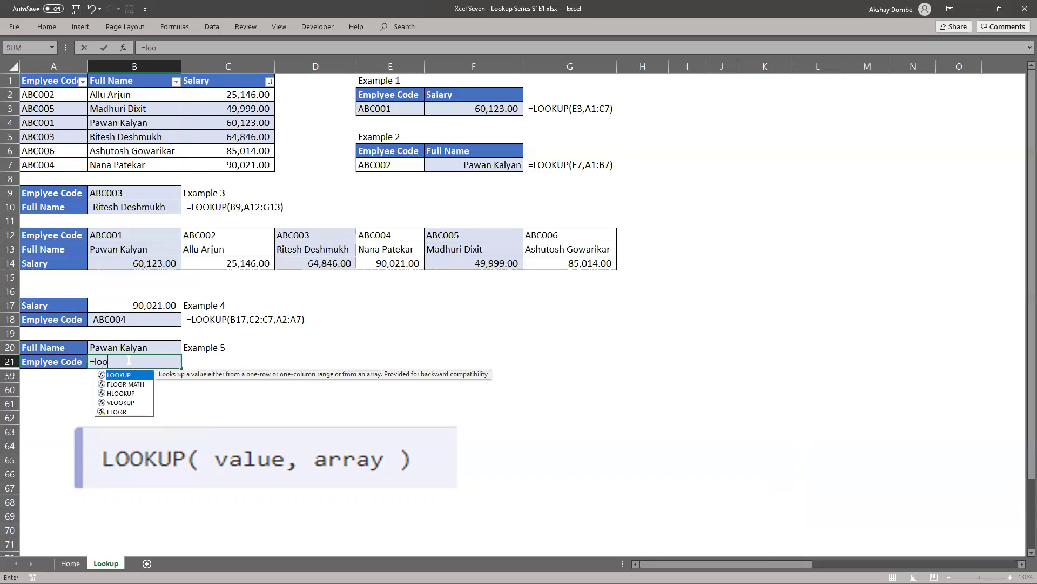
key(Tab)
key(Up)
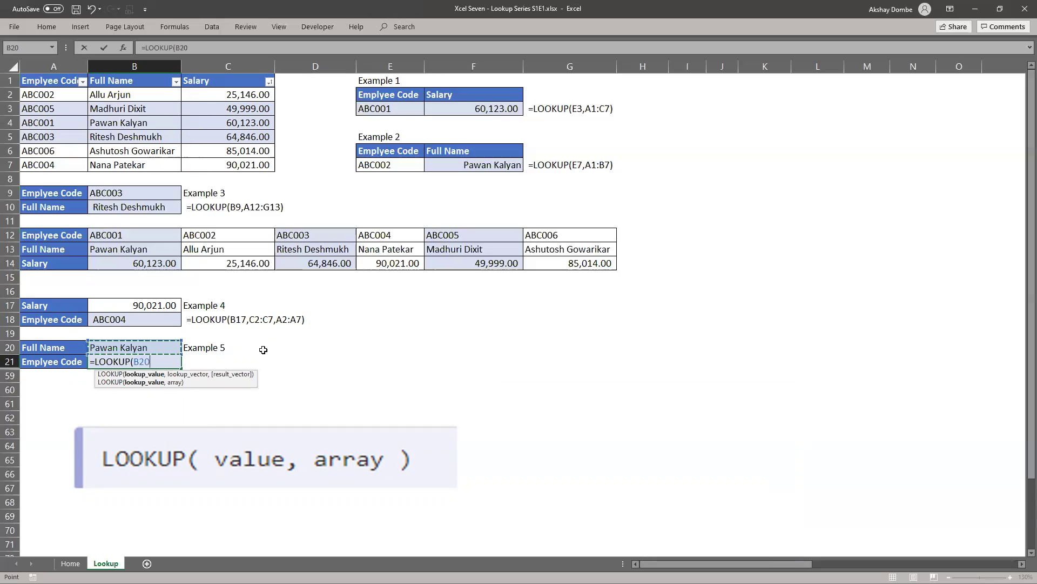
Cancel the B21 entry and sort the employee table A to Z by Full Name.
key(Escape)
click(175, 81)
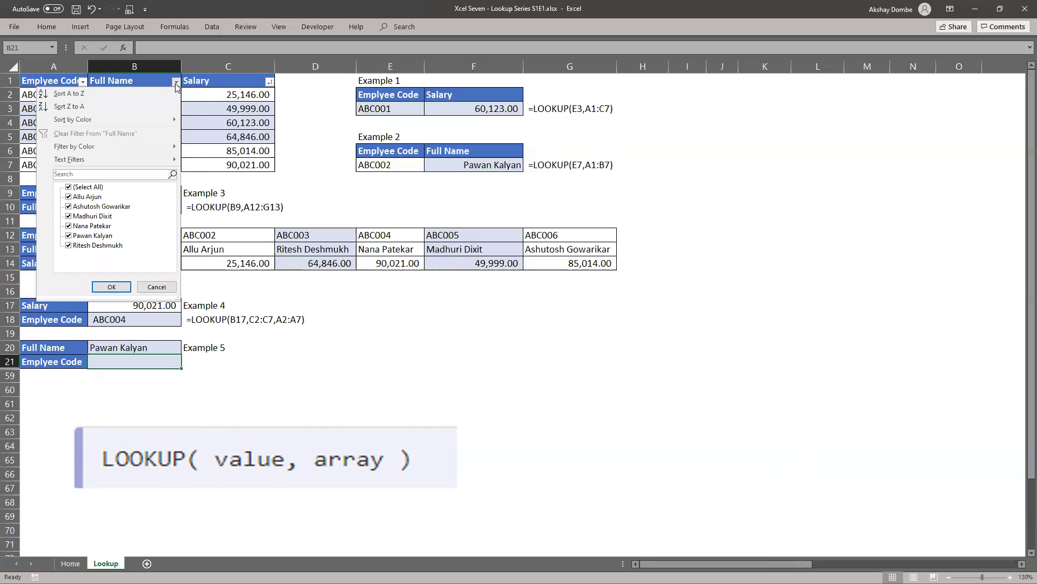
click(127, 95)
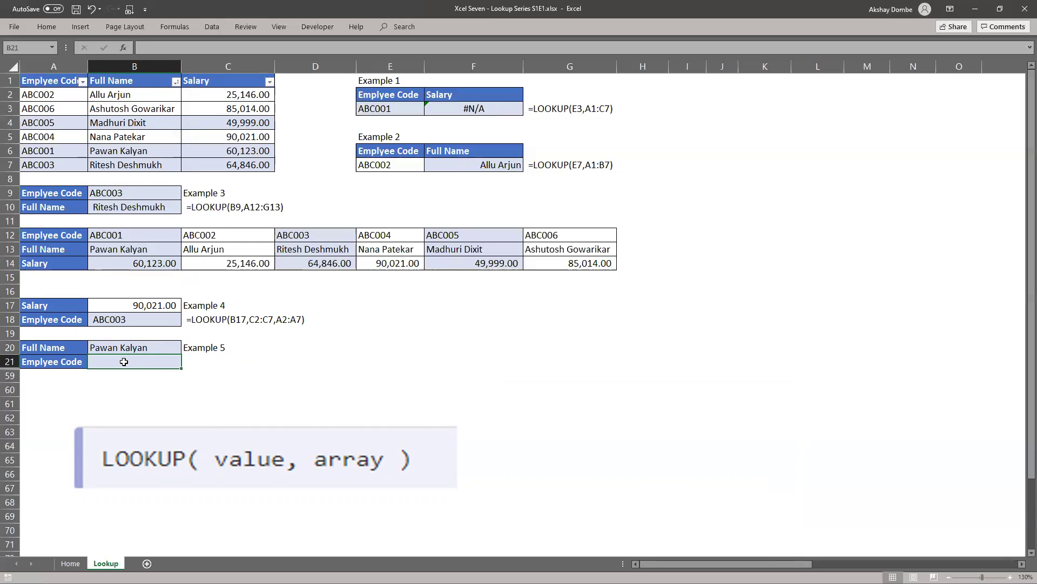
Enter =LOOKUP(B20,B2:B7,A2:A7) in B21 to return code ABC001, verifying it against row 6.
text(=LOOKUP()
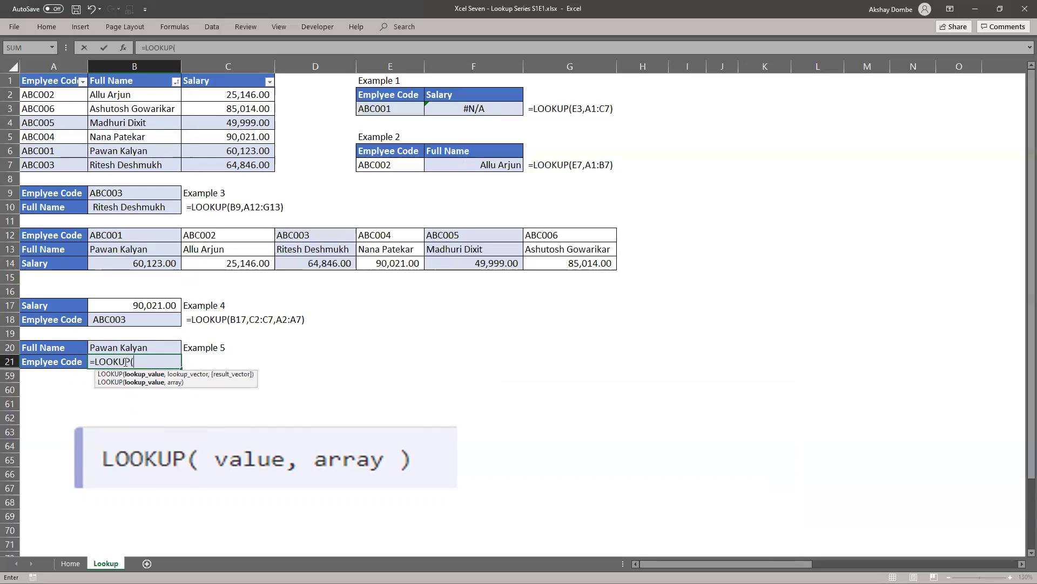
key(Up)
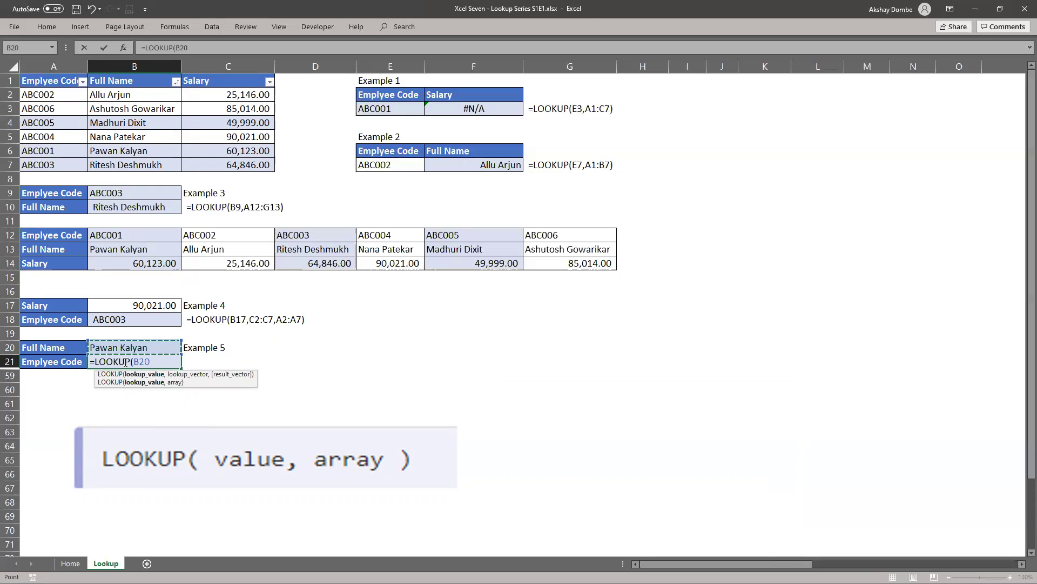
text(,)
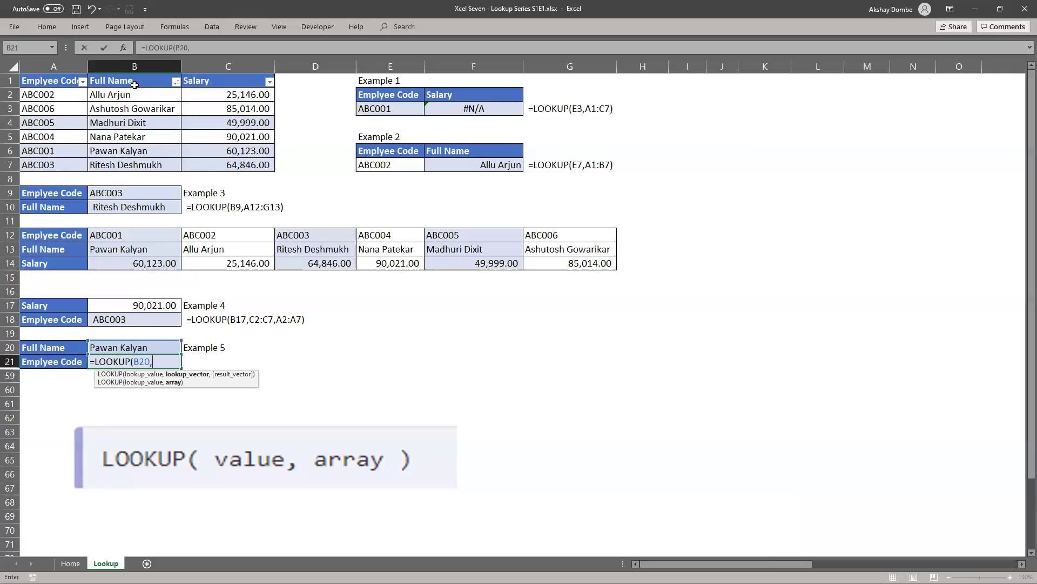
drag(129, 94, 128, 160)
text(,)
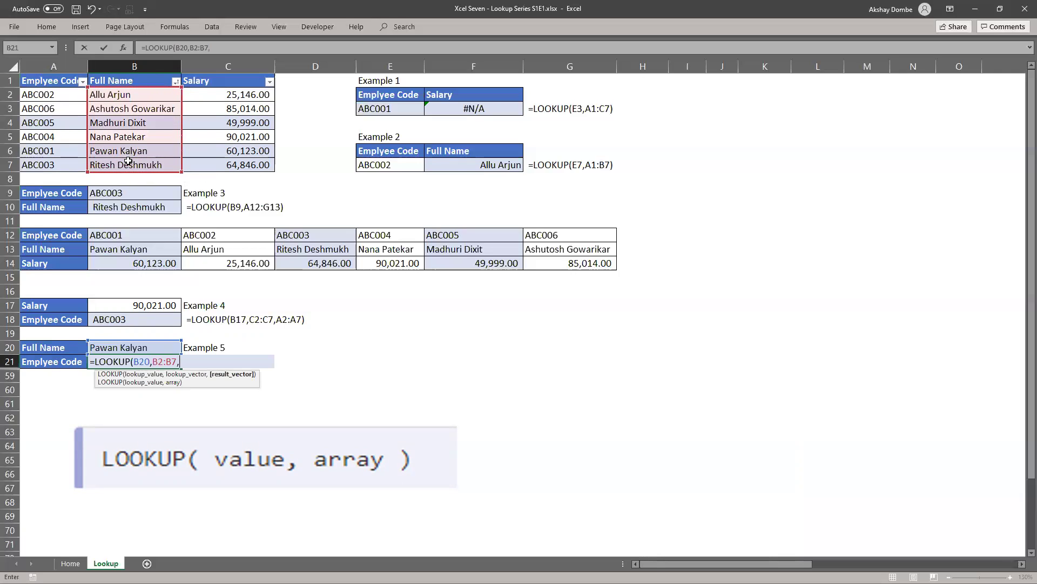
drag(43, 96, 60, 162)
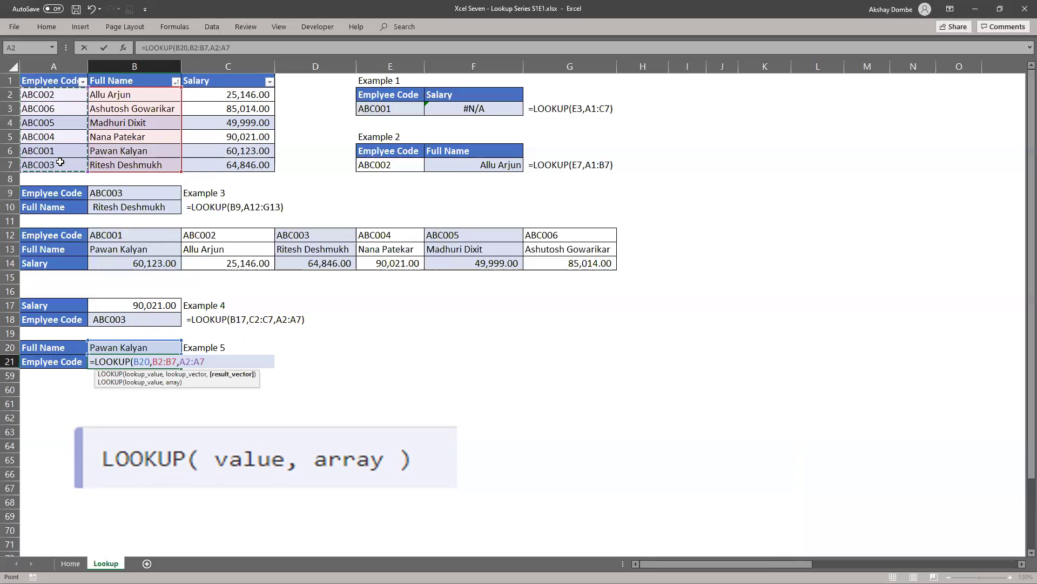
text())
key(Return)
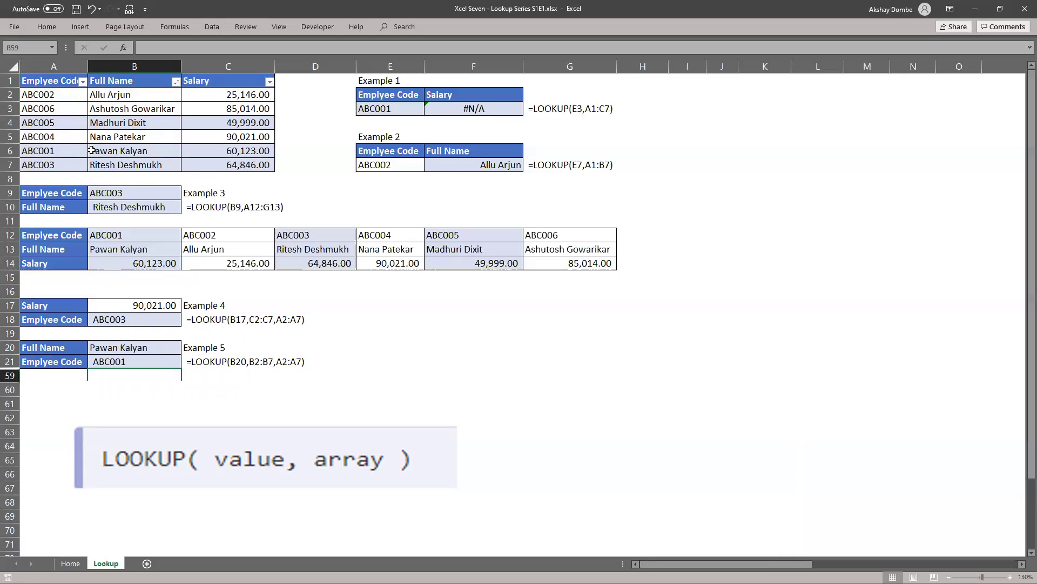
click(123, 151)
click(40, 152)
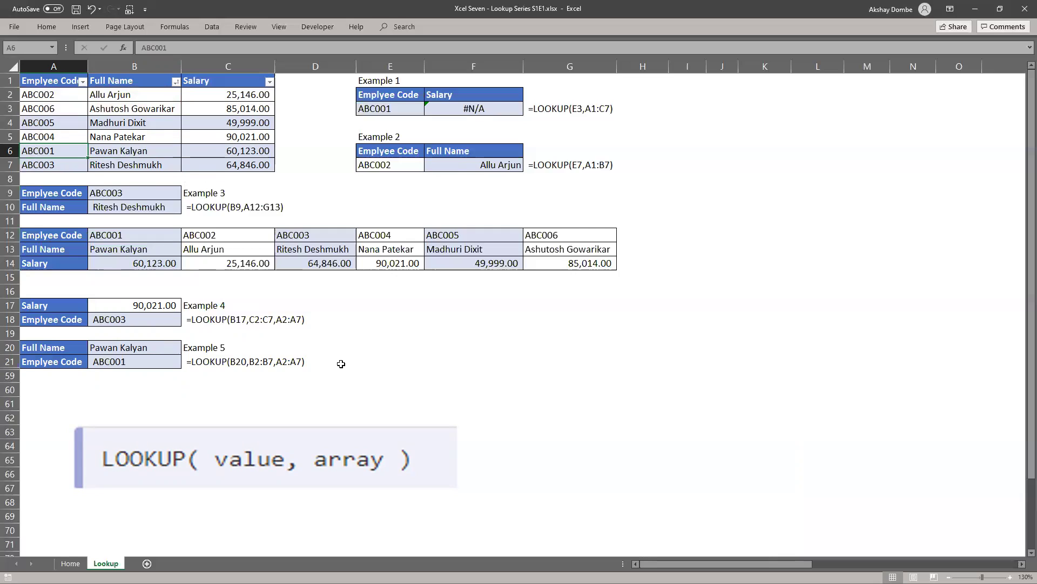
Switch from the Lookup sheet to the Home sheet showing the Xcel Seven logo.
click(71, 563)
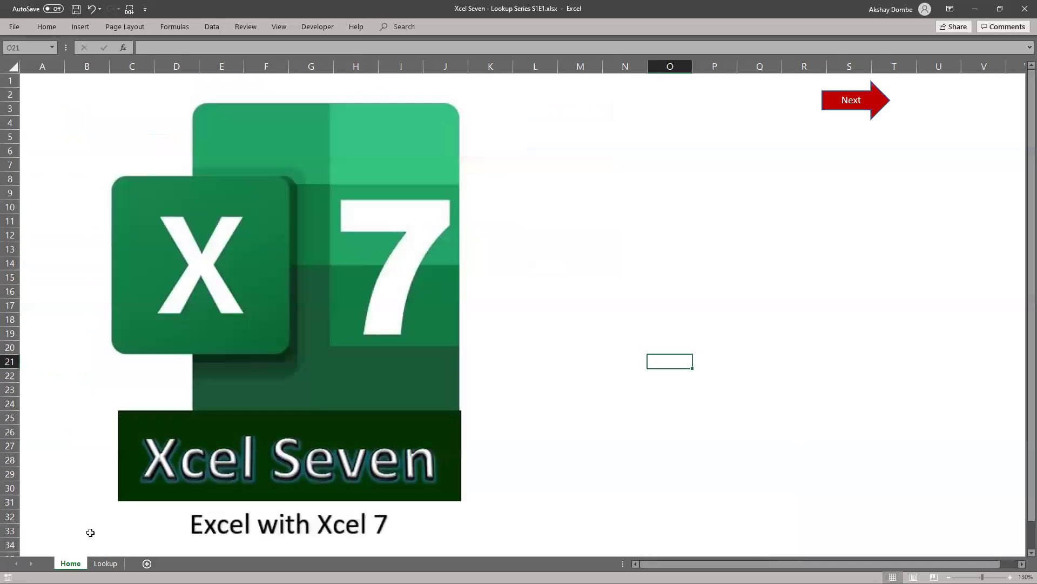